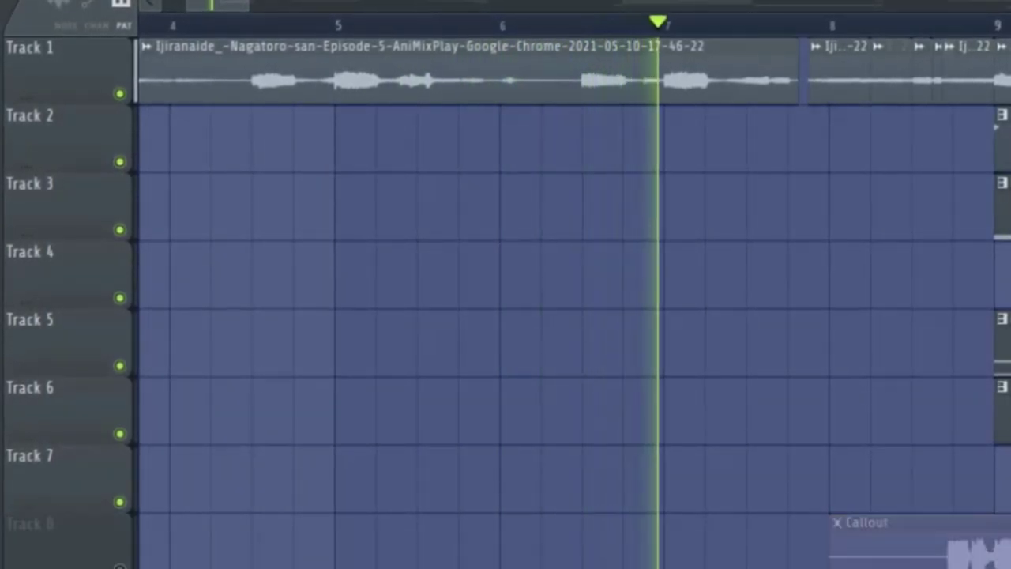
Play the section starting at bar 9 and open the 8 bit pattern on Track 5 in the piano roll to examine its notes
{"action": "scroll", "coordinate": [777, 330], "scroll_direction": "right", "scroll_amount": 3}
{"action": "scroll", "coordinate": [777, 329], "scroll_direction": "up", "scroll_amount": 5}
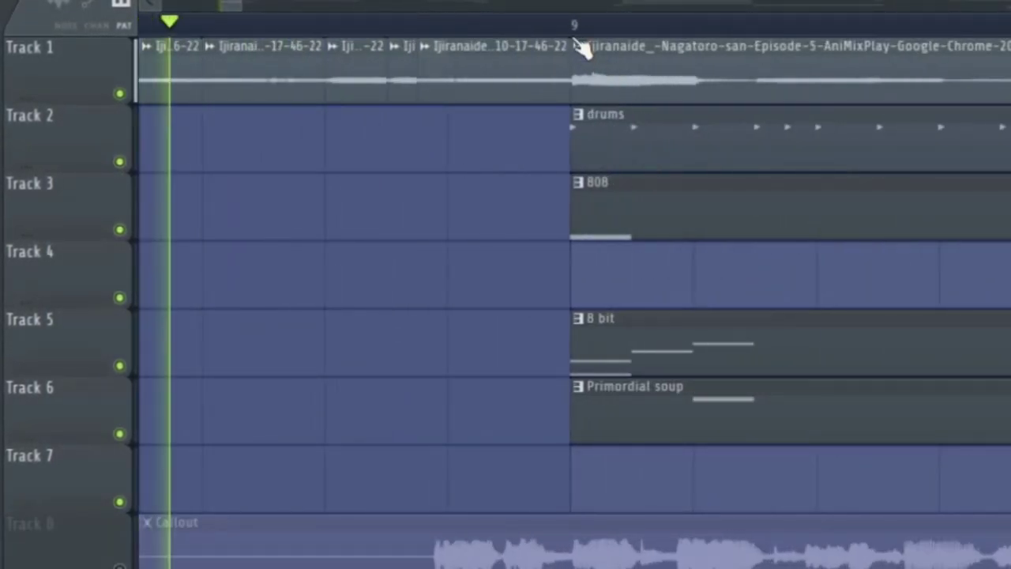
{"action": "key", "text": "space"}
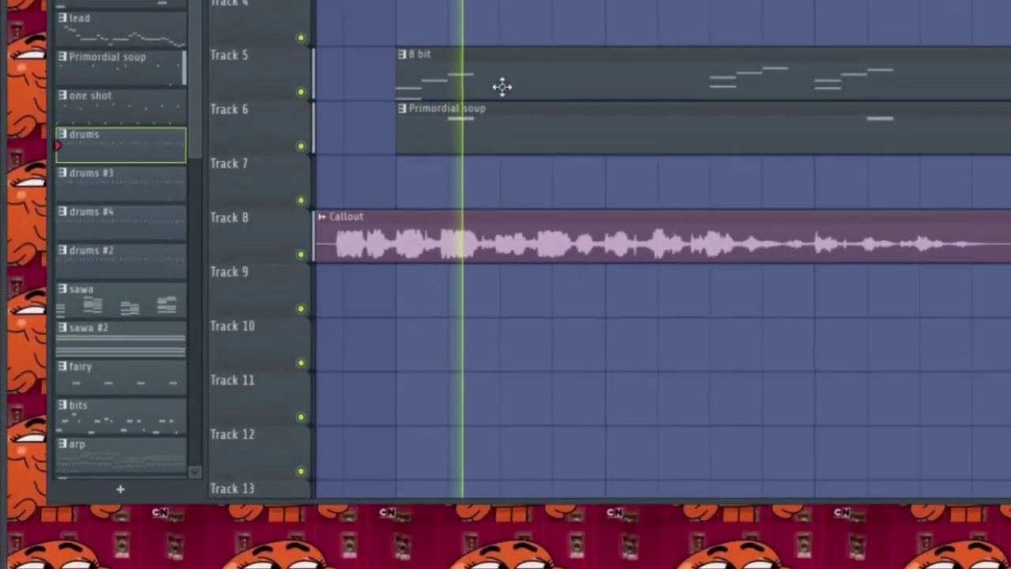
{"action": "double_click", "coordinate": [477, 112]}
{"action": "scroll", "coordinate": [555, 295], "scroll_direction": "down", "scroll_amount": 5}
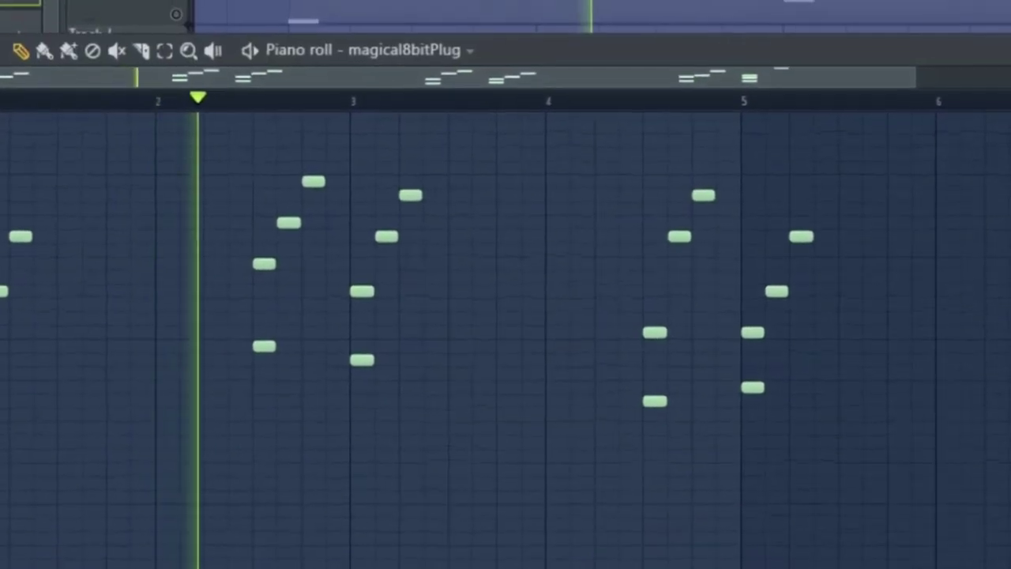
{"action": "left_click_drag", "start_coordinate": [387, 308], "coordinate": [144, 338]}
{"action": "scroll", "coordinate": [449, 246], "scroll_direction": "down", "scroll_amount": 2}
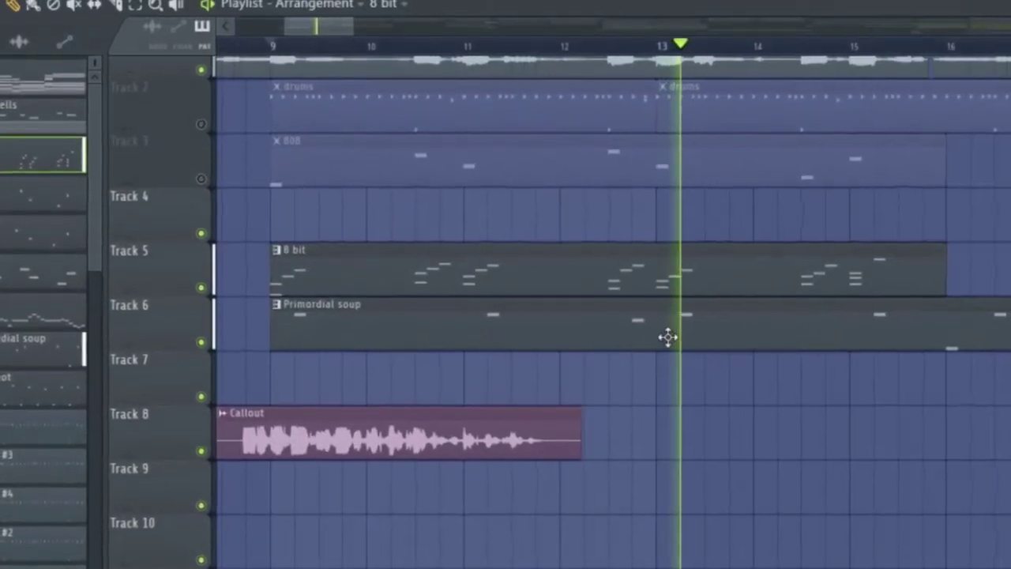
Open the Primordial soup and one shot patterns in the piano roll and examine their notes
{"action": "double_click", "coordinate": [668, 337]}
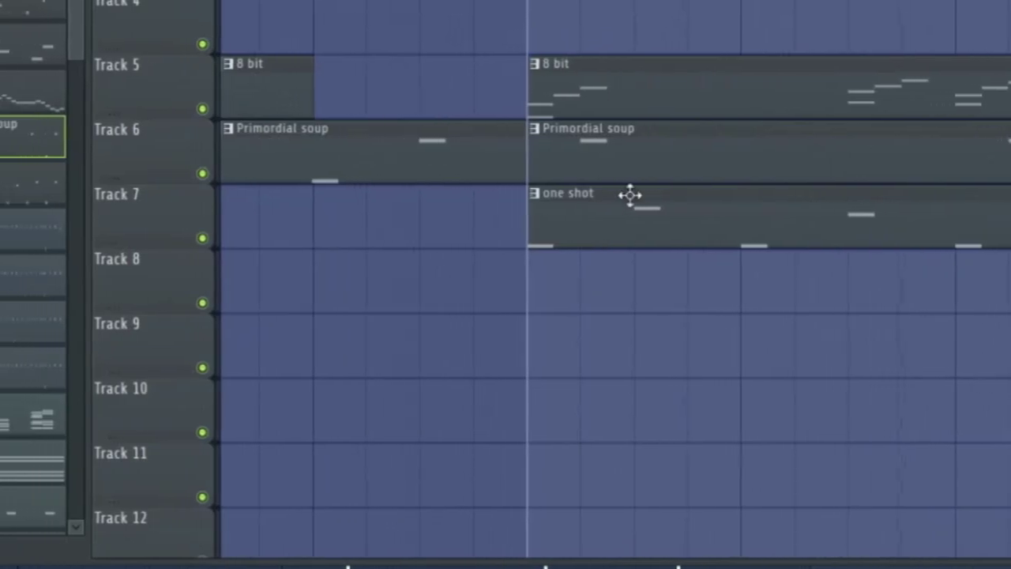
{"action": "double_click", "coordinate": [627, 196]}
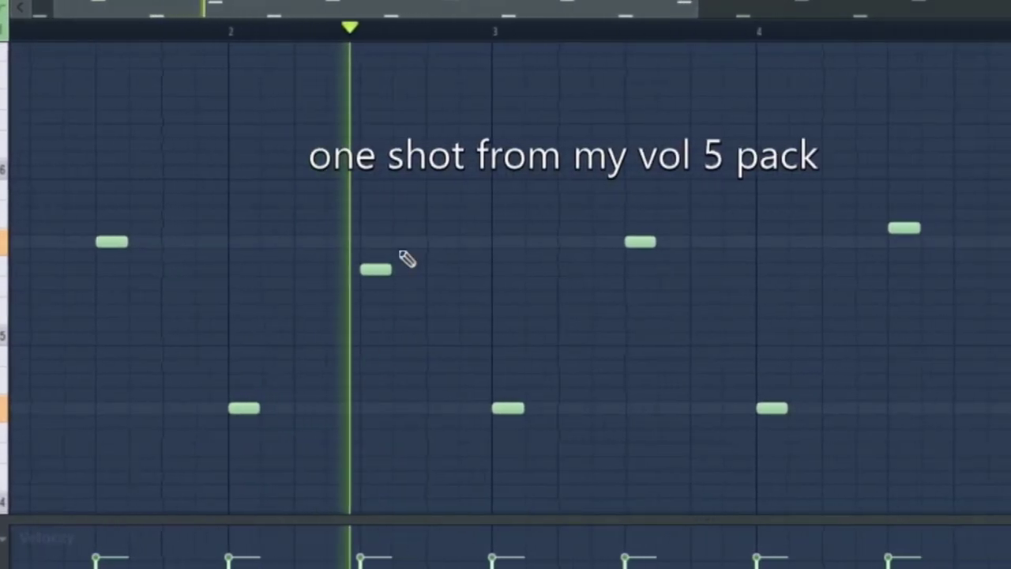
{"action": "left_click_drag", "start_coordinate": [492, 361], "coordinate": [295, 309]}
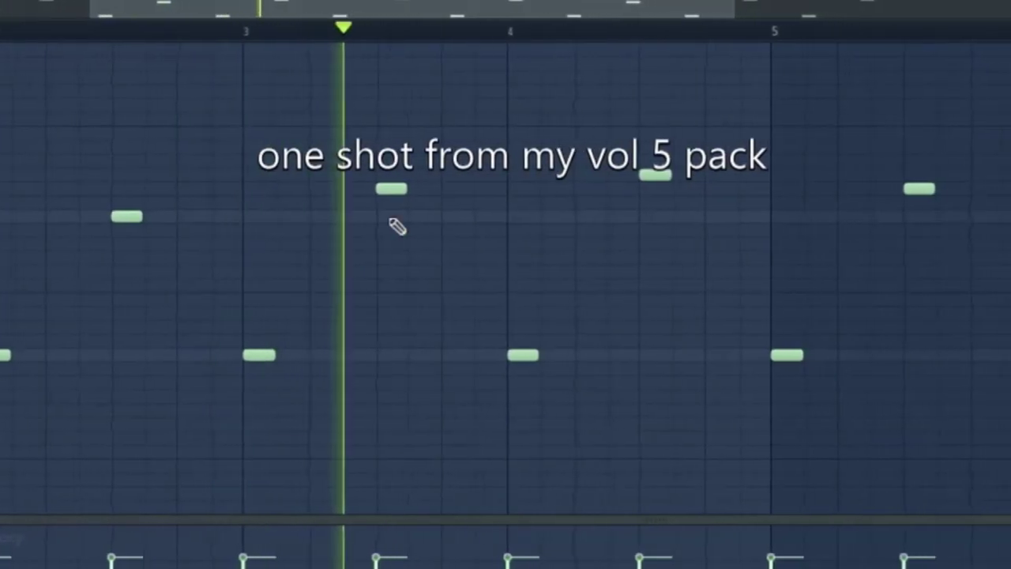
{"action": "scroll", "coordinate": [419, 271], "scroll_direction": "down", "scroll_amount": 3}
{"action": "scroll", "coordinate": [302, 272], "scroll_direction": "down", "scroll_amount": 1}
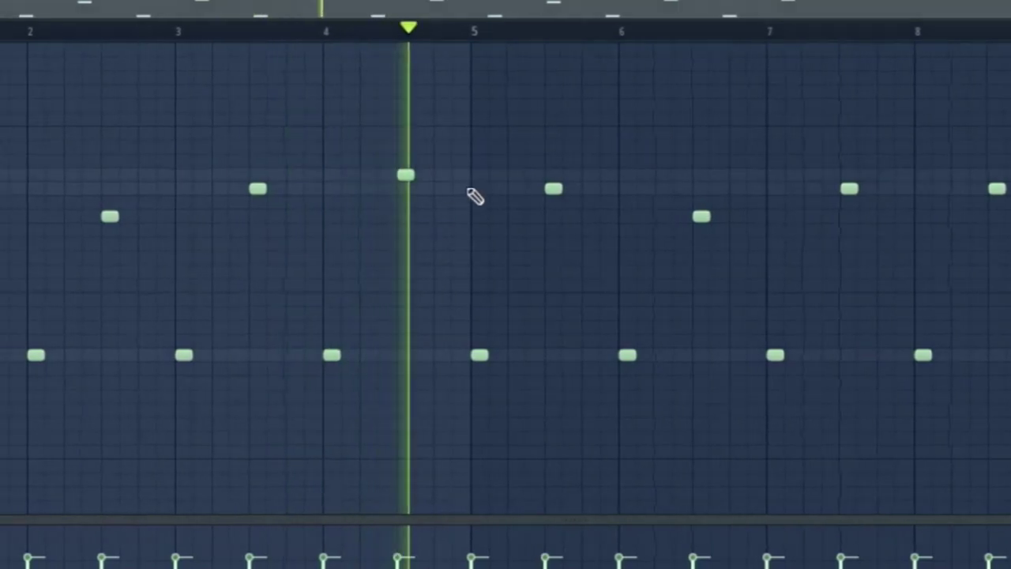
{"action": "left_click_drag", "start_coordinate": [76, 13], "coordinate": [350, 12]}
Show the channel rack and look through the instrument channels around the One Shot channel
{"action": "key", "text": "F6"}
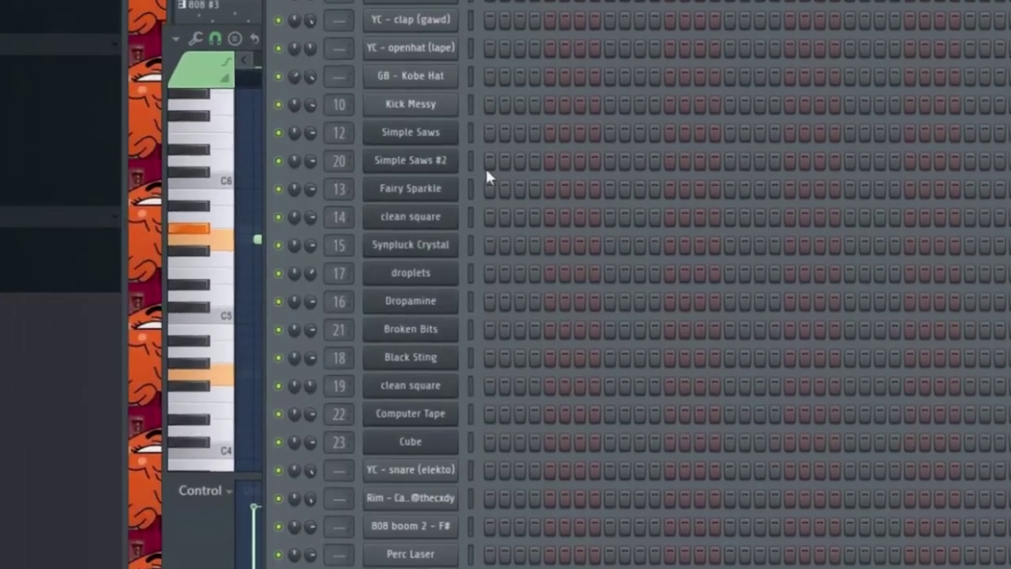
{"action": "scroll", "coordinate": [482, 195], "scroll_direction": "up", "scroll_amount": 8}
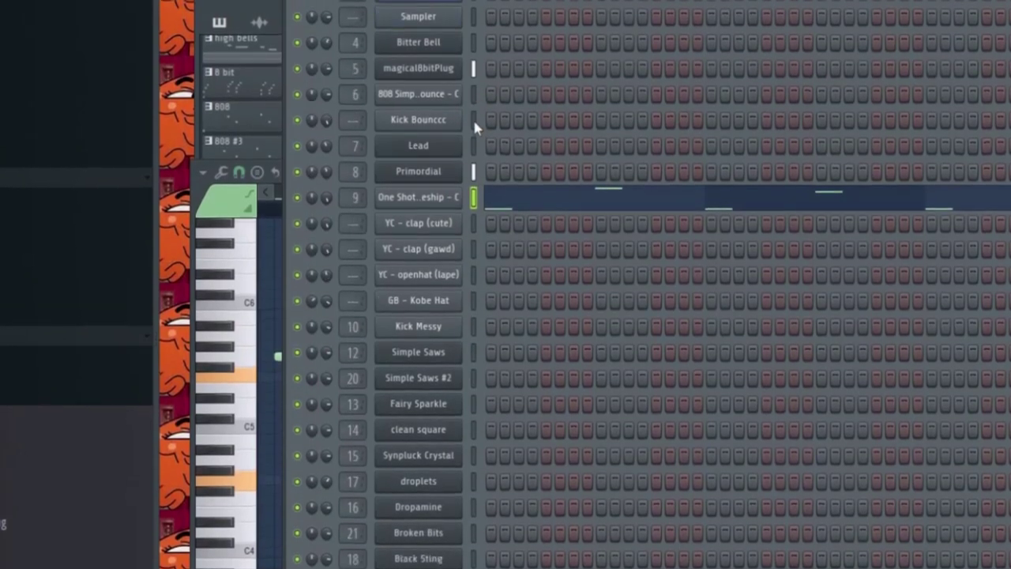
{"action": "scroll", "coordinate": [479, 174], "scroll_direction": "down", "scroll_amount": 4}
Review the playlist from bar 17 through the Simple Saws volume automation to the sawa pattern on Track 5
{"action": "left_click_drag", "start_coordinate": [816, 283], "coordinate": [577, 337]}
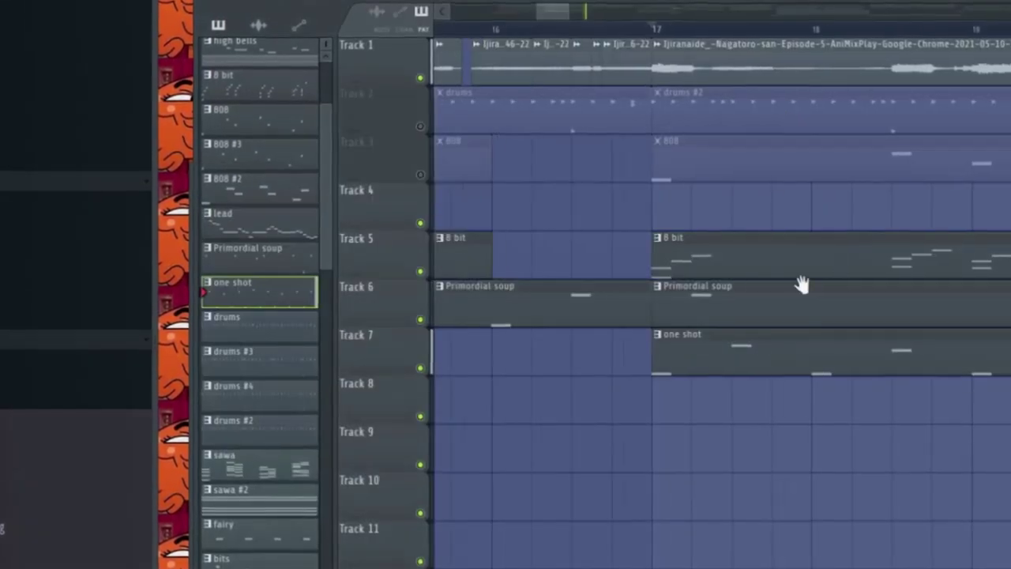
{"action": "scroll", "coordinate": [577, 336], "scroll_direction": "down", "scroll_amount": 3}
{"action": "scroll", "coordinate": [966, 355], "scroll_direction": "up", "scroll_amount": 1}
{"action": "left_click_drag", "start_coordinate": [966, 355], "coordinate": [595, 431]}
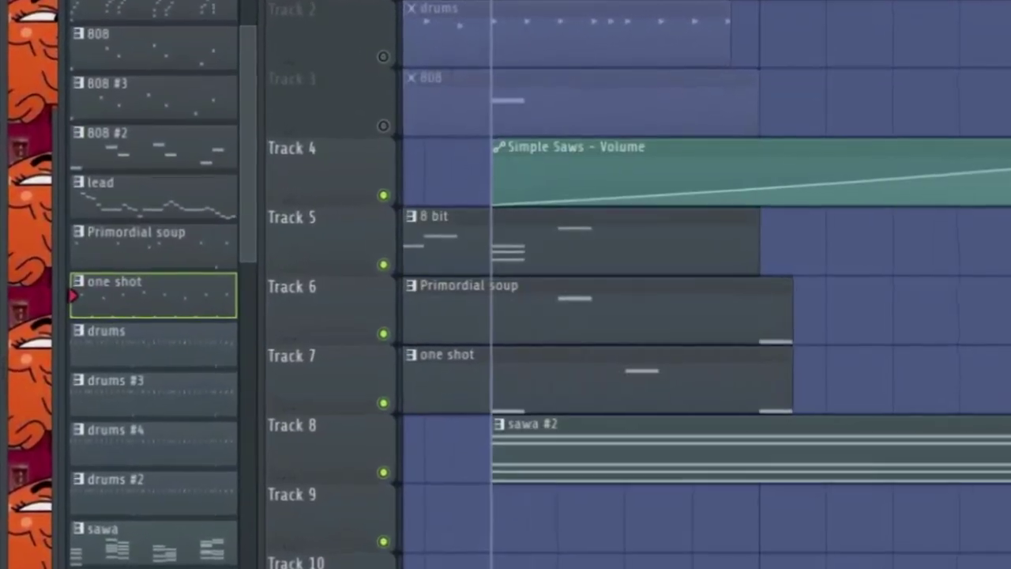
{"action": "scroll", "coordinate": [819, 269], "scroll_direction": "down", "scroll_amount": 3}
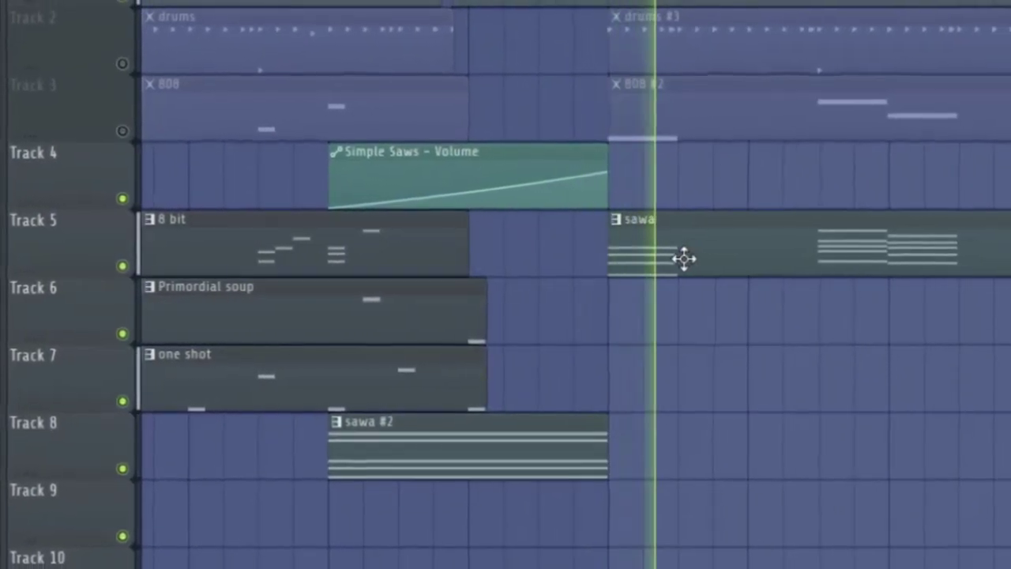
{"action": "left_click_drag", "start_coordinate": [821, 297], "coordinate": [480, 375]}
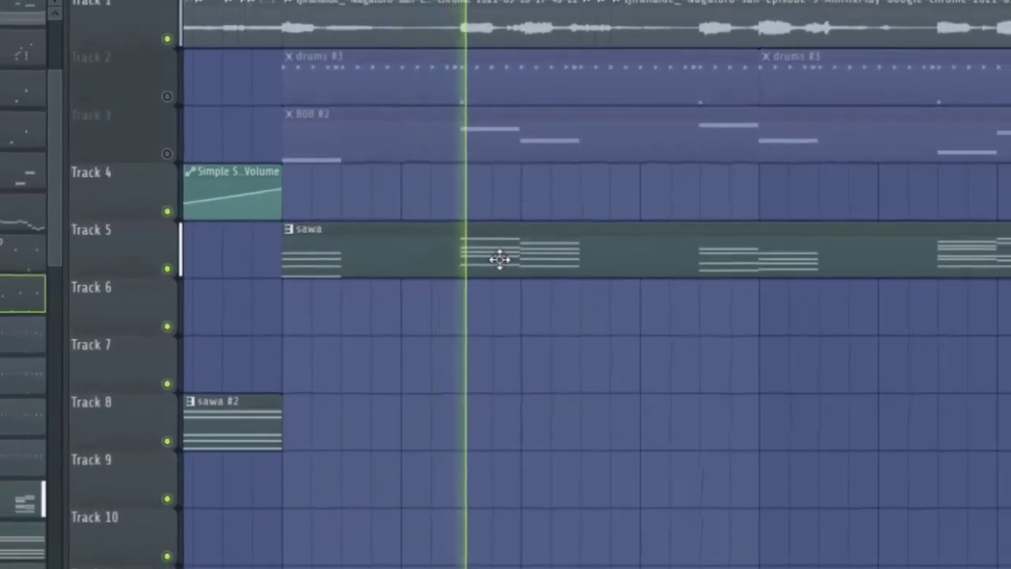
Select the Simple Saws mixer track and open its two Fruity parametric EQ 2, Fruity delay bank and Fruity Reeverb 2 effects
{"action": "key", "text": "F9"}
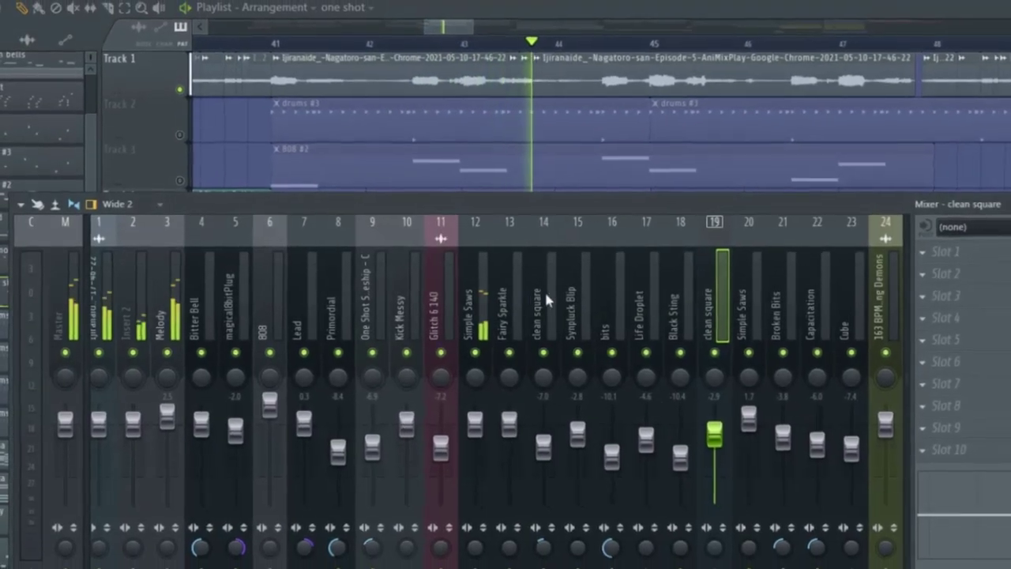
{"action": "left_click", "coordinate": [489, 308]}
{"action": "left_click", "coordinate": [1003, 273]}
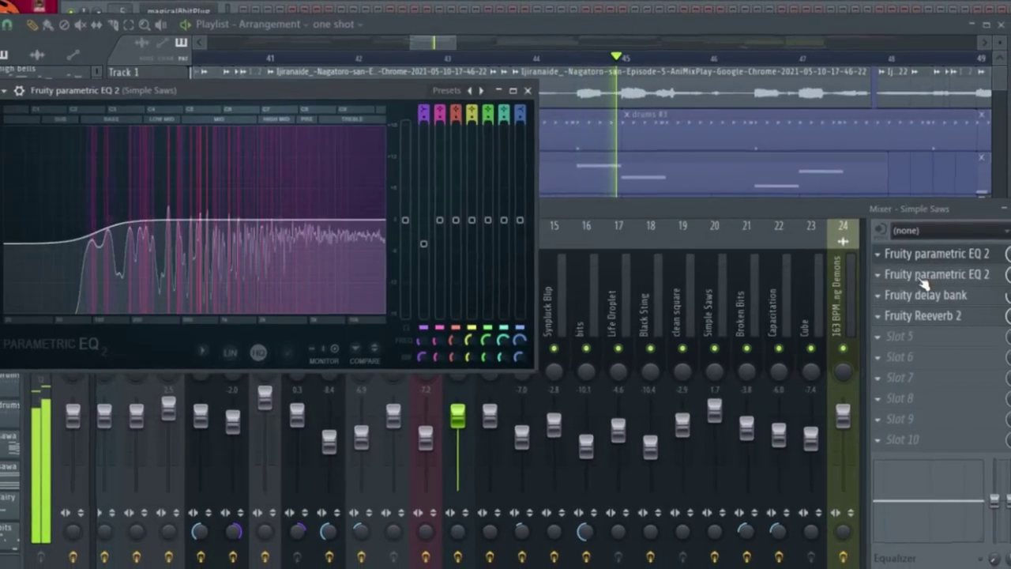
{"action": "left_click", "coordinate": [932, 275]}
{"action": "left_click", "coordinate": [916, 296]}
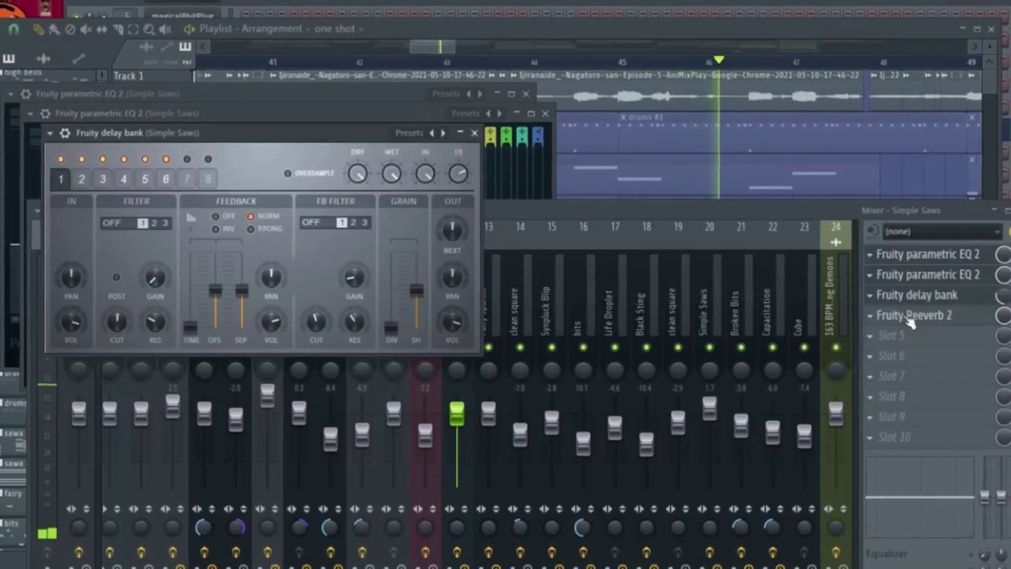
{"action": "left_click", "coordinate": [910, 319]}
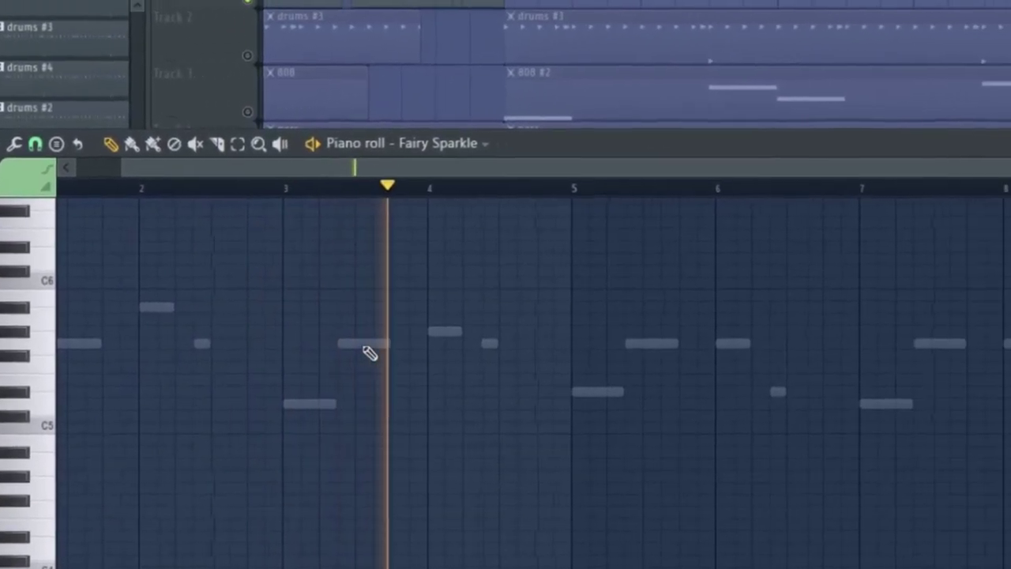
Switch the piano roll to the Broken Bits channel and compare its notes with the ghosted response notes
{"action": "right_click", "coordinate": [480, 340]}
{"action": "right_click", "coordinate": [481, 340]}
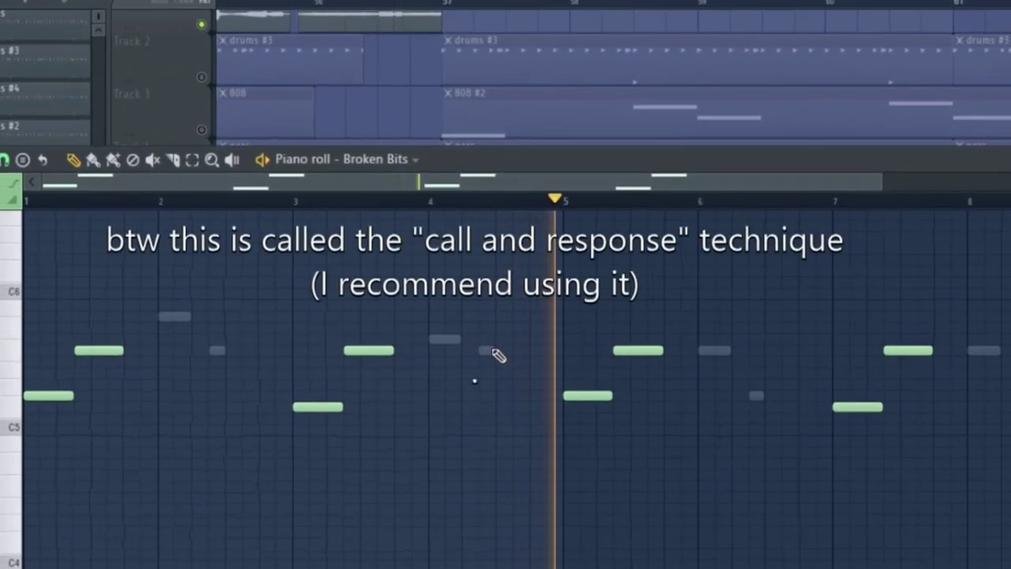
{"action": "right_click", "coordinate": [458, 349]}
{"action": "right_click", "coordinate": [458, 349]}
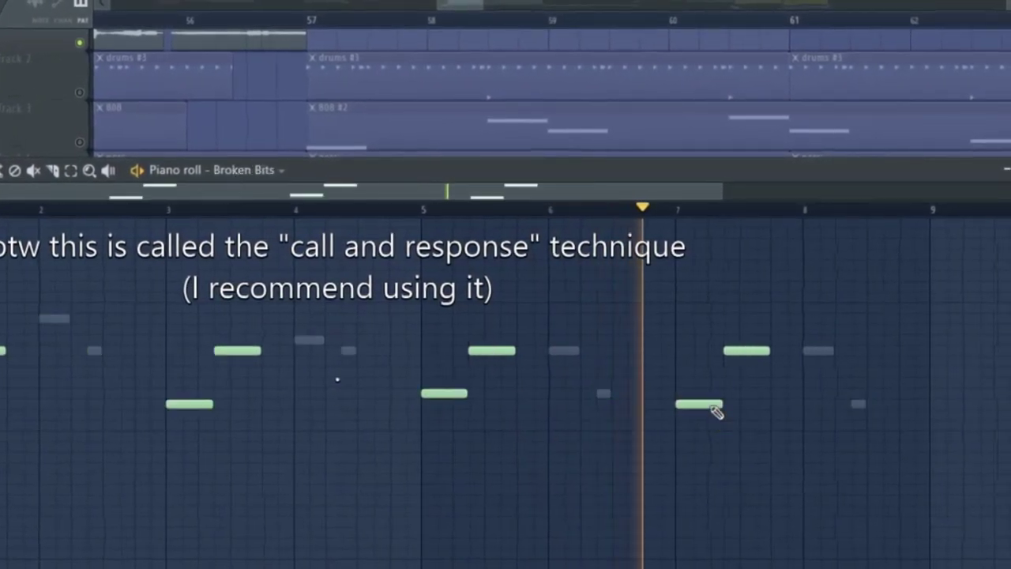
{"action": "double_click", "coordinate": [823, 353]}
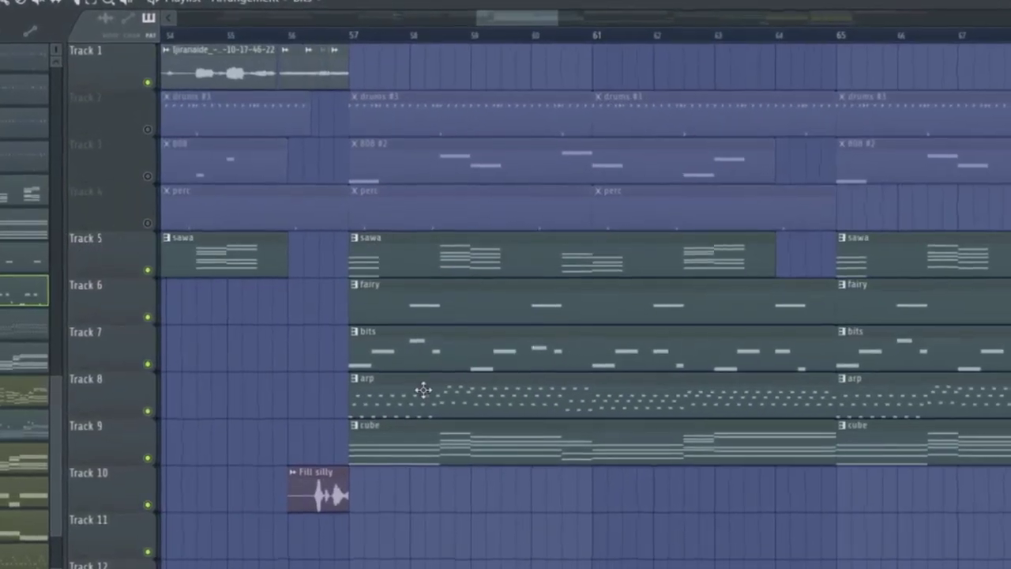
Open the arp pattern from Track 8 in the piano roll to view its notes
{"action": "double_click", "coordinate": [420, 388]}
{"action": "scroll", "coordinate": [430, 185], "scroll_direction": "down", "scroll_amount": 1}
{"action": "scroll", "coordinate": [392, 207], "scroll_direction": "down", "scroll_amount": 2}
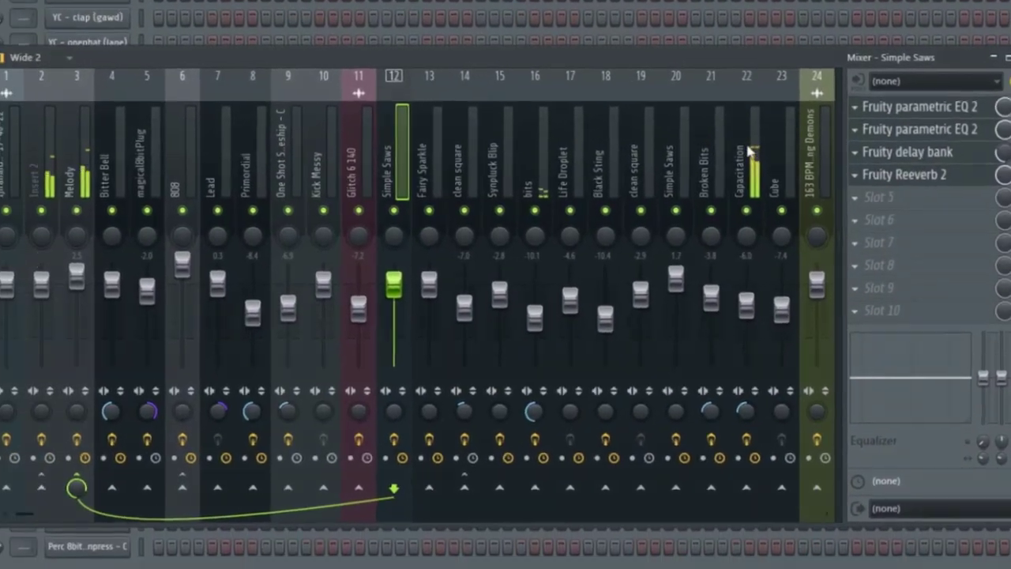
Select the Capacitation mixer track and open its Fruity parametric EQ 2, Fruity Reeverb 2 and Fruity Balance effects
{"action": "left_click", "coordinate": [748, 150]}
{"action": "left_click", "coordinate": [908, 107]}
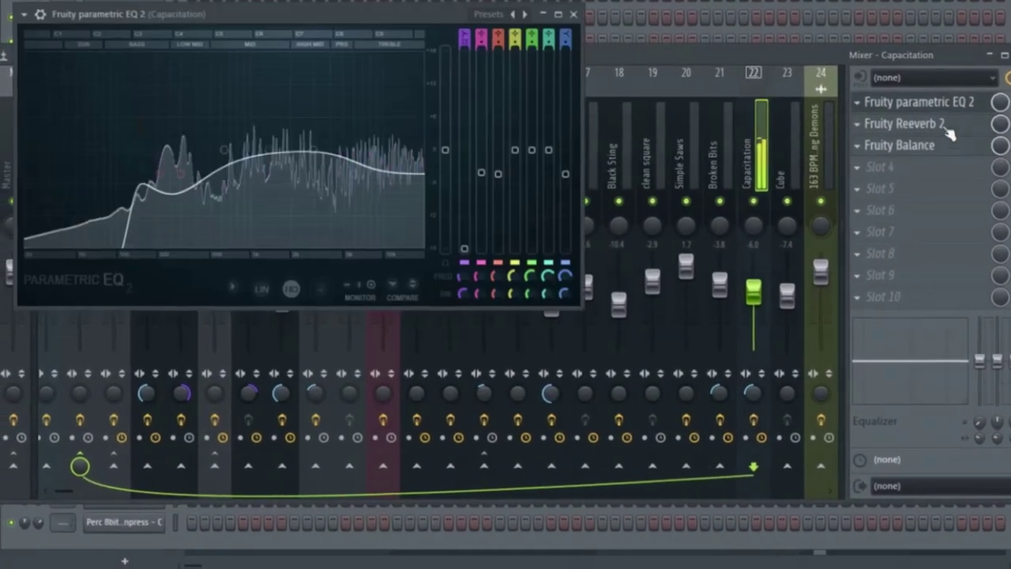
{"action": "left_click", "coordinate": [921, 126]}
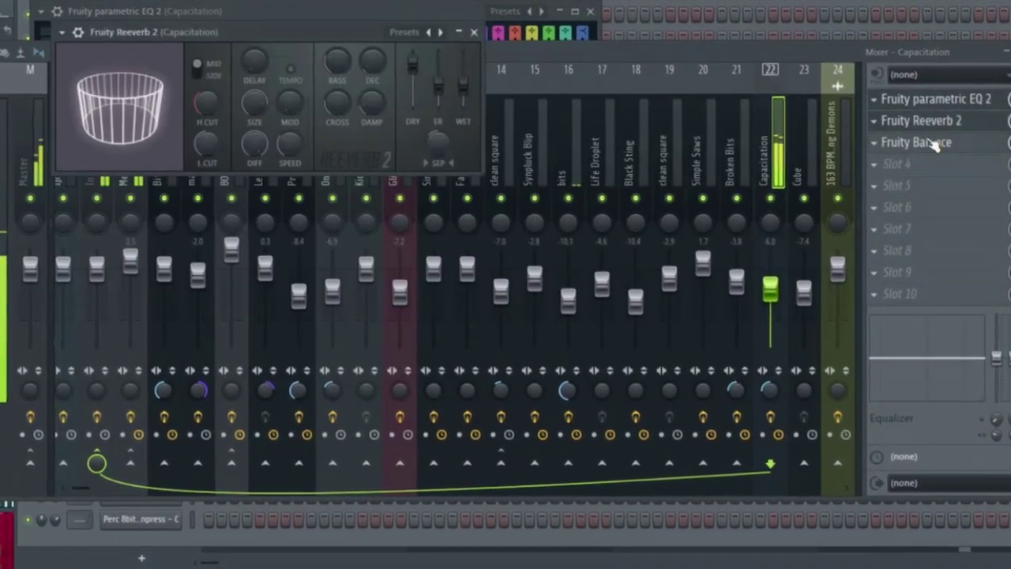
{"action": "left_click", "coordinate": [934, 145]}
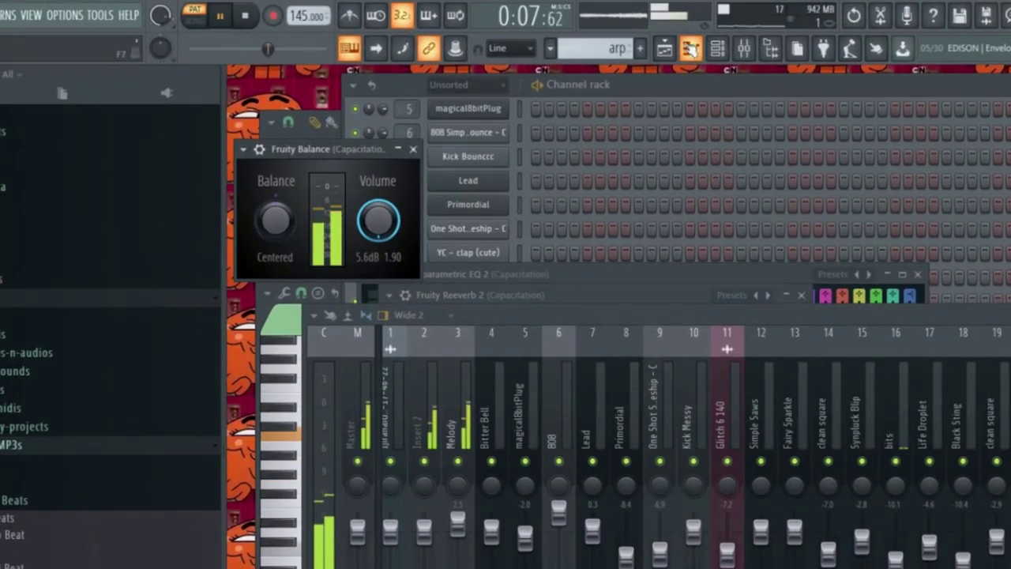
Open the cube pattern from Track 9 of the playlist and switch the piano roll to the Cube channel's notes
{"action": "left_click", "coordinate": [665, 49]}
{"action": "scroll", "coordinate": [717, 479], "scroll_direction": "down", "scroll_amount": 3}
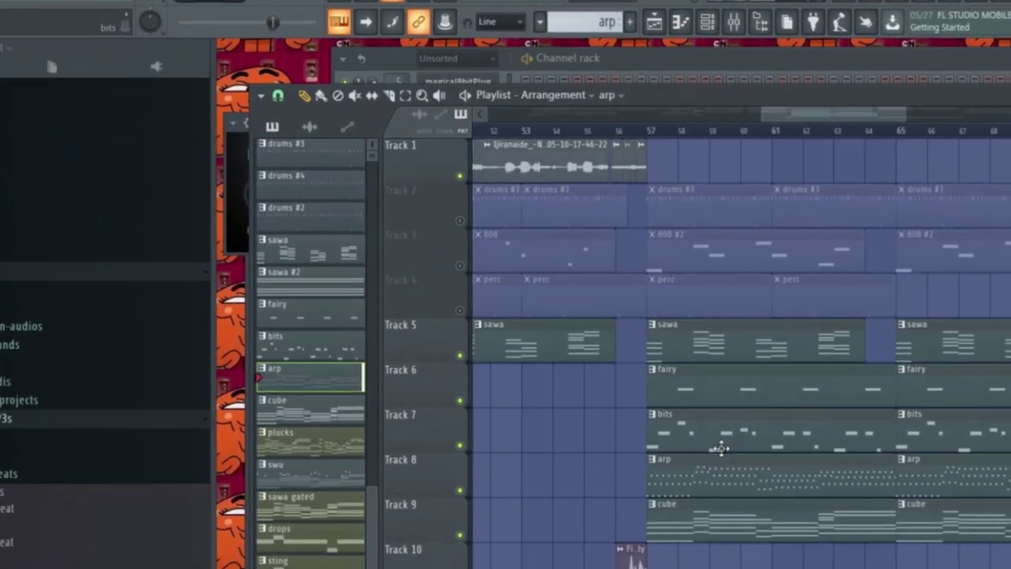
{"action": "scroll", "coordinate": [549, 319], "scroll_direction": "up", "scroll_amount": 3}
{"action": "scroll", "coordinate": [549, 319], "scroll_direction": "down", "scroll_amount": 4}
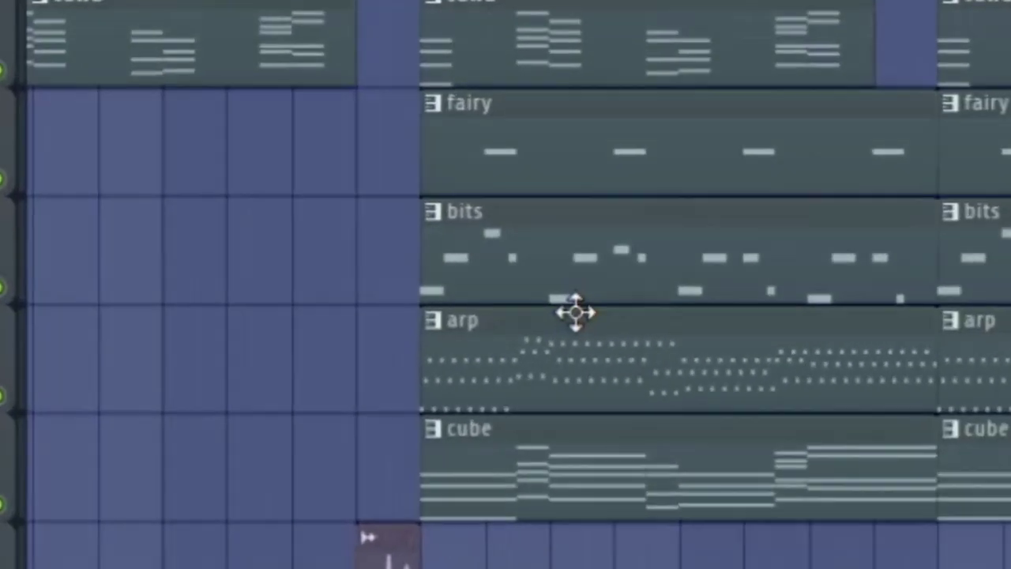
{"action": "scroll", "coordinate": [458, 375], "scroll_direction": "up", "scroll_amount": 3}
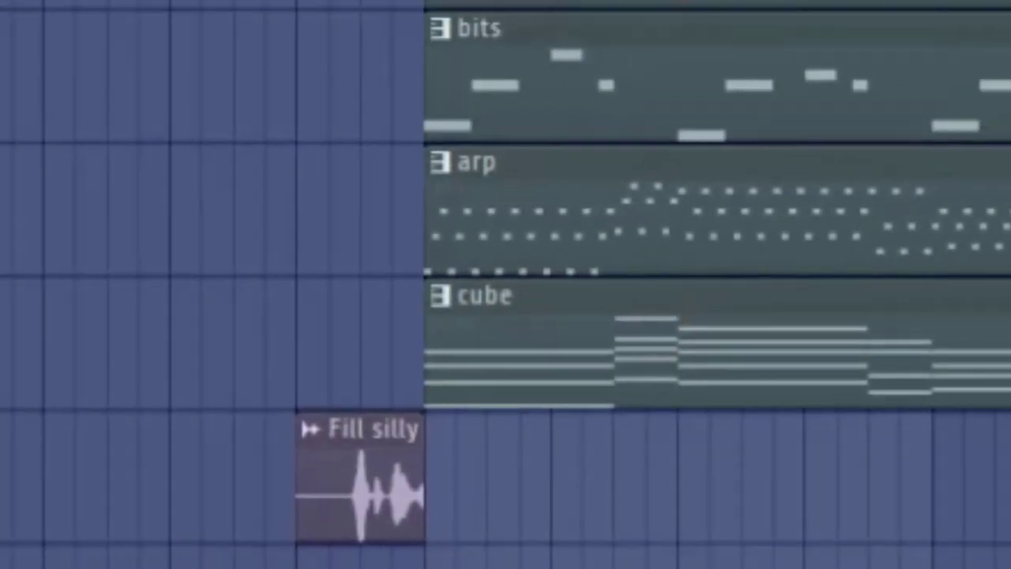
{"action": "double_click", "coordinate": [684, 326]}
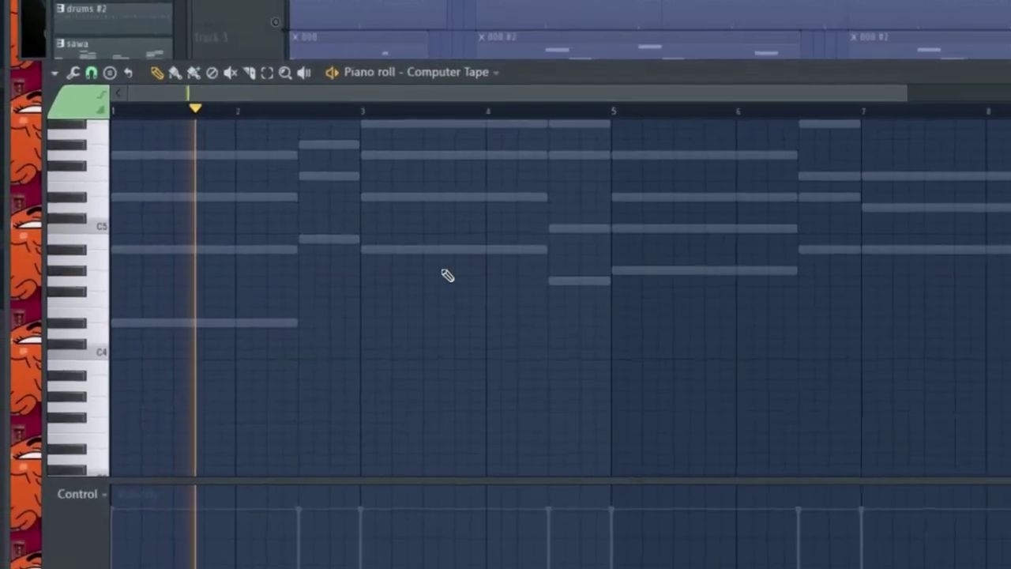
{"action": "right_click", "coordinate": [390, 157]}
{"action": "right_click", "coordinate": [391, 156]}
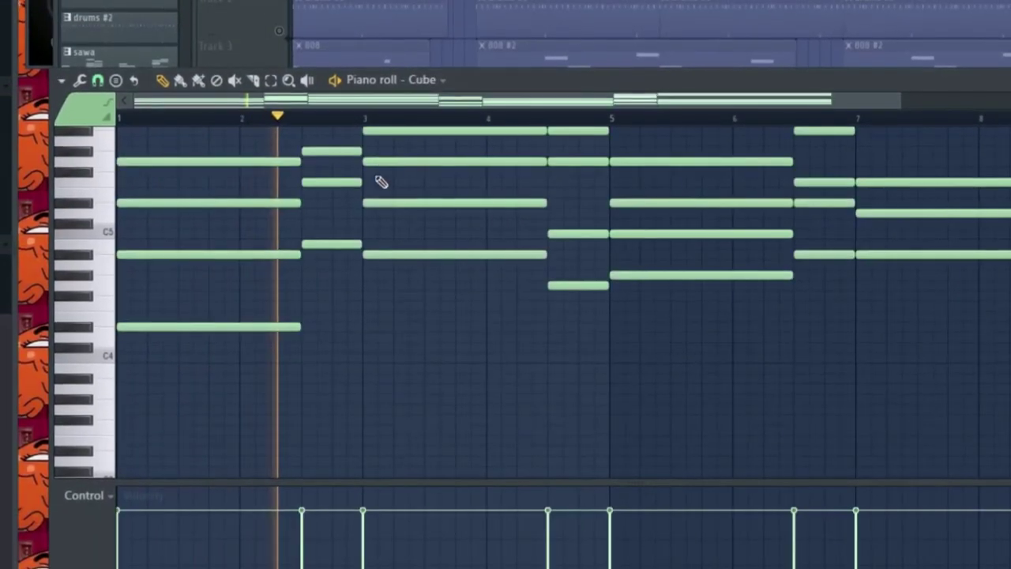
Examine the Cube channel's chords and check the effect slots of its mixer track
{"action": "scroll", "coordinate": [430, 411], "scroll_direction": "up", "scroll_amount": 4}
{"action": "scroll", "coordinate": [434, 416], "scroll_direction": "down", "scroll_amount": 1}
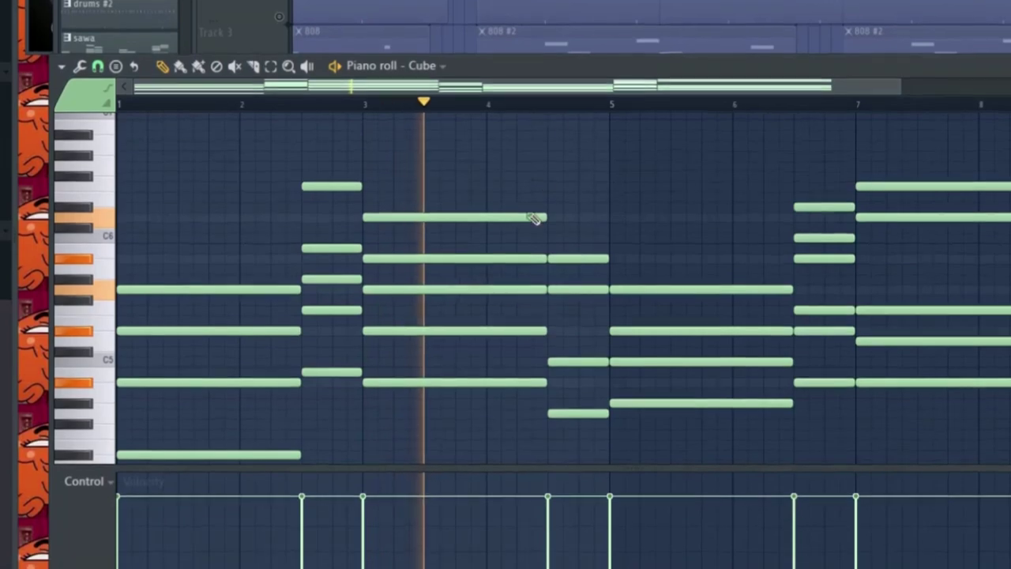
{"action": "scroll", "coordinate": [536, 229], "scroll_direction": "down", "scroll_amount": 3}
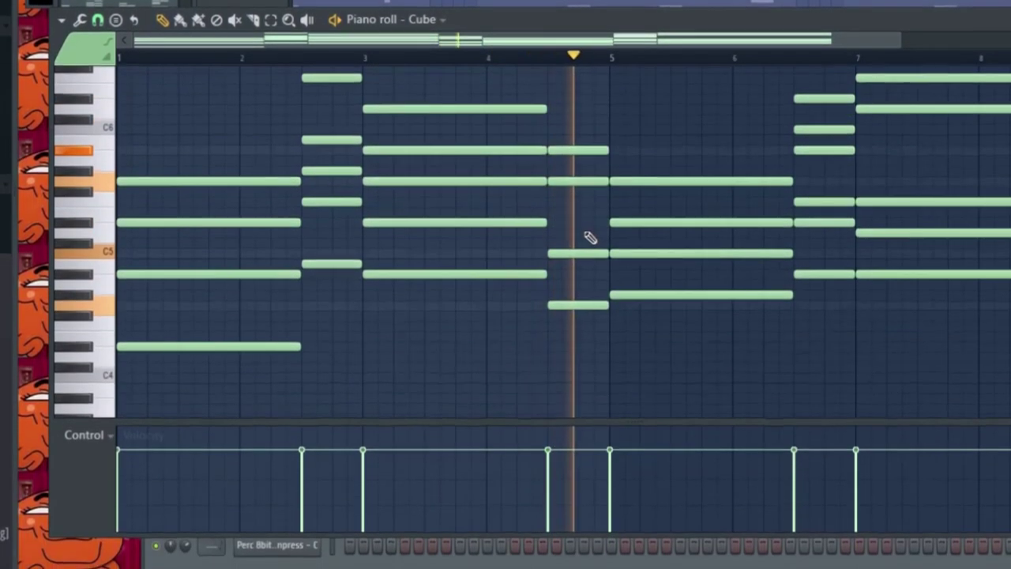
{"action": "key", "text": "F9"}
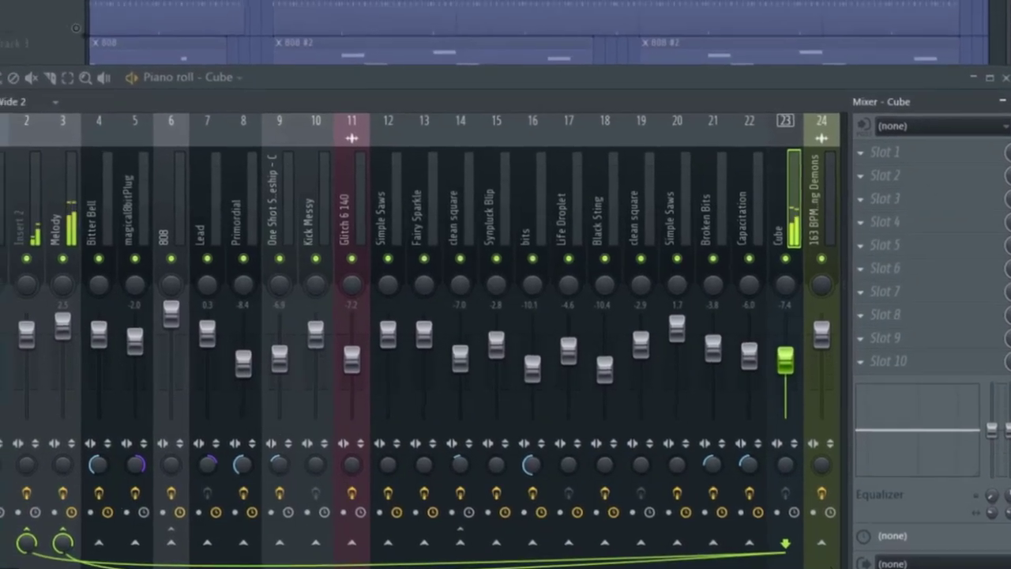
Return to the playlist and play the section from bar 57 with the sawa, fairy, bits, arp and cube patterns together
{"action": "key", "text": "F5"}
{"action": "left_click_drag", "start_coordinate": [450, 190], "coordinate": [607, 207]}
{"action": "scroll", "coordinate": [338, 323], "scroll_direction": "up", "scroll_amount": 2}
{"action": "left_click_drag", "start_coordinate": [338, 323], "coordinate": [295, 275]}
{"action": "scroll", "coordinate": [219, 258], "scroll_direction": "up", "scroll_amount": 3}
{"action": "key", "text": "space"}
{"action": "left_click_drag", "start_coordinate": [505, 102], "coordinate": [379, 229]}
{"action": "scroll", "coordinate": [400, 311], "scroll_direction": "down", "scroll_amount": 2}
{"action": "scroll", "coordinate": [562, 435], "scroll_direction": "up", "scroll_amount": 1}
{"action": "scroll", "coordinate": [564, 440], "scroll_direction": "down", "scroll_amount": 3}
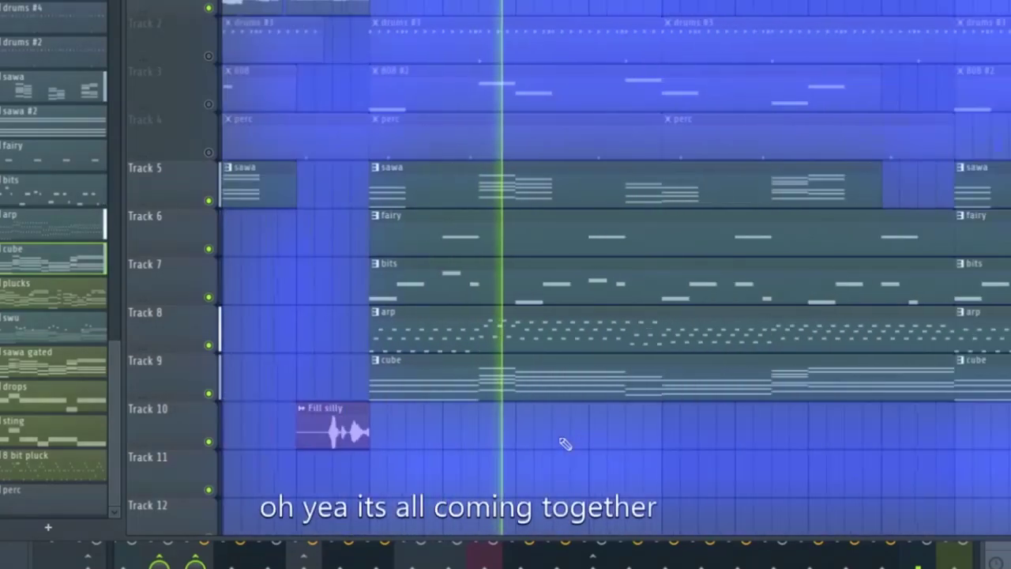
{"action": "scroll", "coordinate": [568, 441], "scroll_direction": "up", "scroll_amount": 3}
{"action": "scroll", "coordinate": [567, 442], "scroll_direction": "down", "scroll_amount": 3}
{"action": "scroll", "coordinate": [684, 413], "scroll_direction": "up", "scroll_amount": 4}
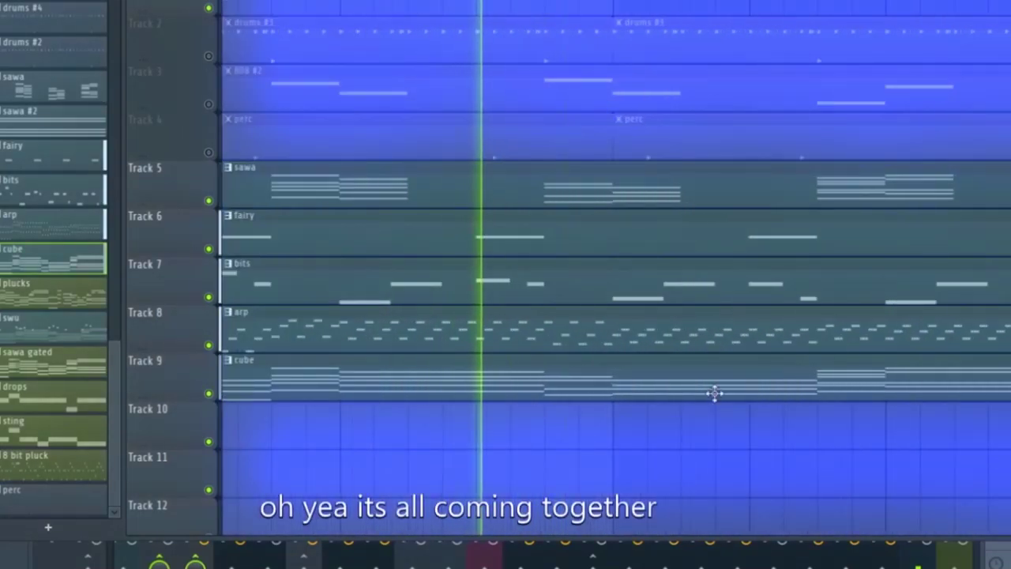
Follow the rest of the layered sawa, fairy, bits, arp and cube section on Tracks 5 to 9 during playback
{"action": "scroll", "coordinate": [643, 386], "scroll_direction": "down", "scroll_amount": 2}
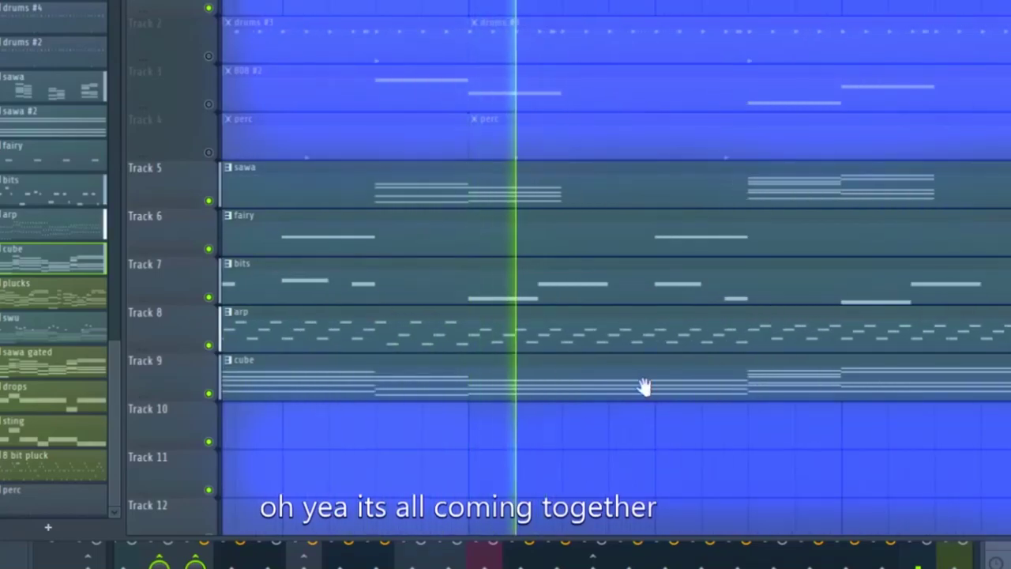
{"action": "scroll", "coordinate": [620, 397], "scroll_direction": "down", "scroll_amount": 3}
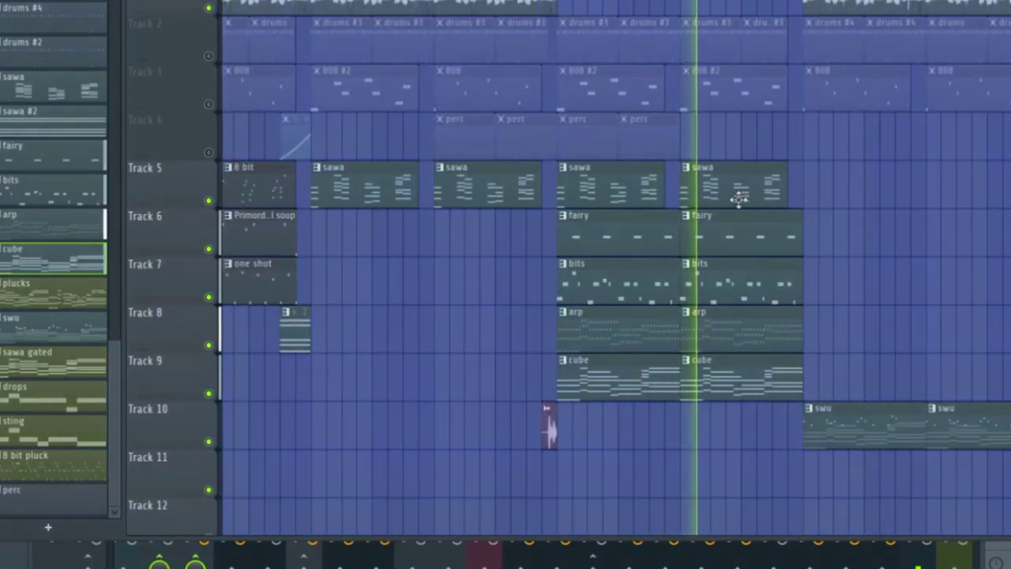
{"action": "left_click_drag", "start_coordinate": [730, 208], "coordinate": [716, 213]}
Play the section from bar 73 and examine the swu pattern on Track 10 of the playlist
{"action": "scroll", "coordinate": [713, 260], "scroll_direction": "down", "scroll_amount": 4}
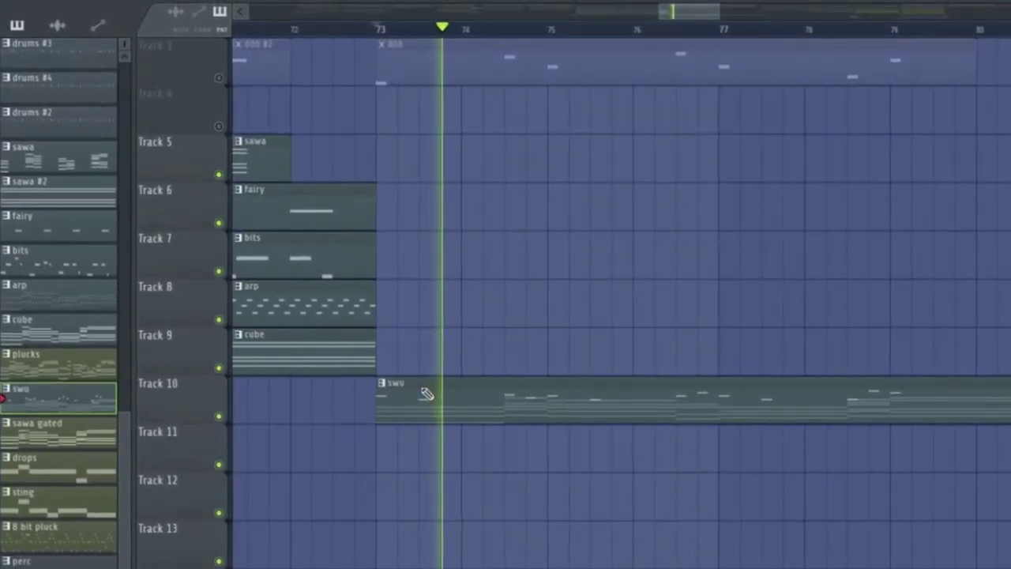
{"action": "left_click_drag", "start_coordinate": [436, 382], "coordinate": [399, 494]}
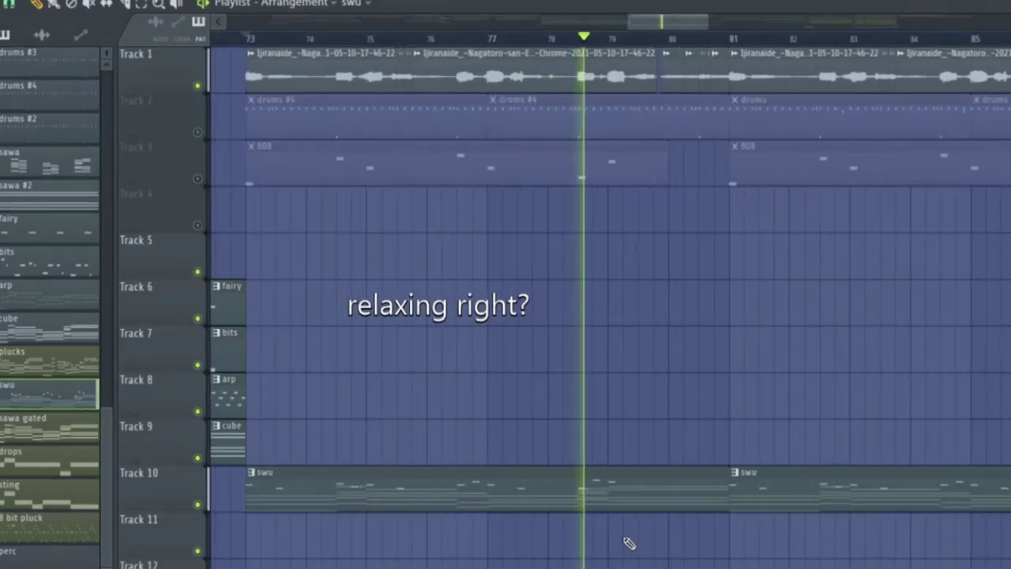
{"action": "scroll", "coordinate": [553, 475], "scroll_direction": "down", "scroll_amount": 4}
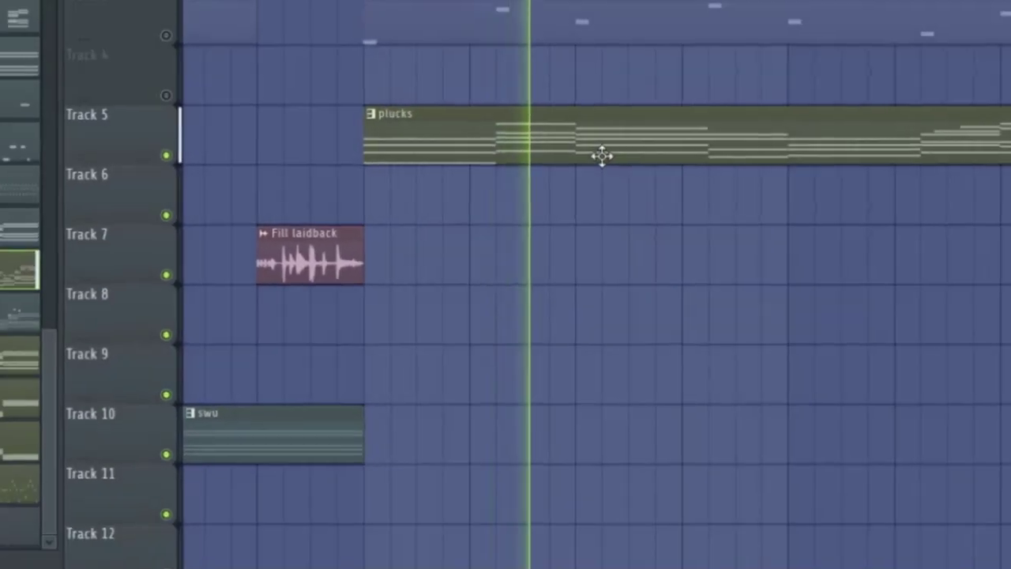
Open the plucks pattern from Track 5 of the playlist and examine the Synpluck Crystal channel's repeated chord notes
{"action": "double_click", "coordinate": [643, 207]}
{"action": "scroll", "coordinate": [397, 273], "scroll_direction": "down", "scroll_amount": 3}
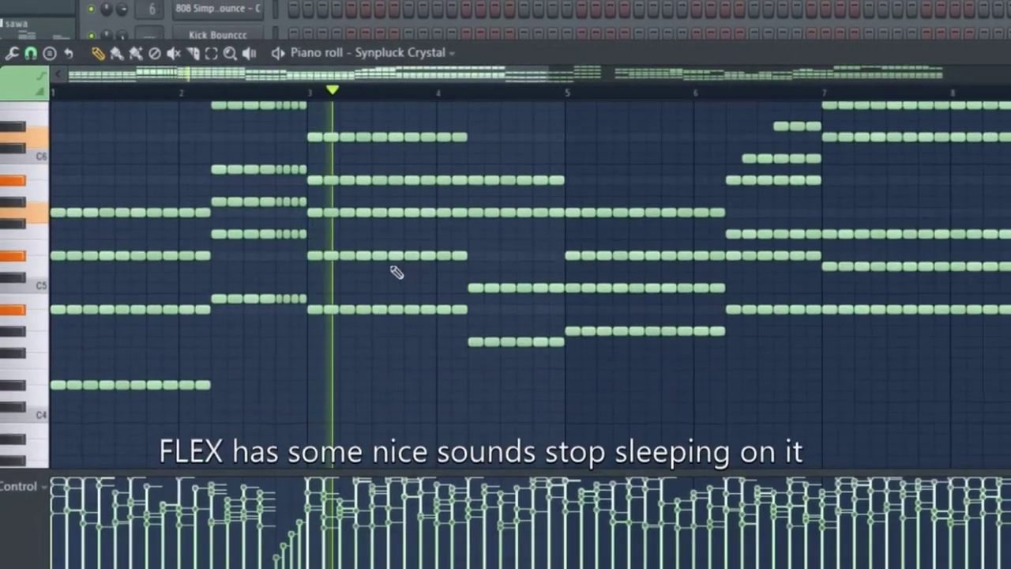
{"action": "scroll", "coordinate": [396, 272], "scroll_direction": "down", "scroll_amount": 3}
{"action": "scroll", "coordinate": [407, 211], "scroll_direction": "up", "scroll_amount": 1}
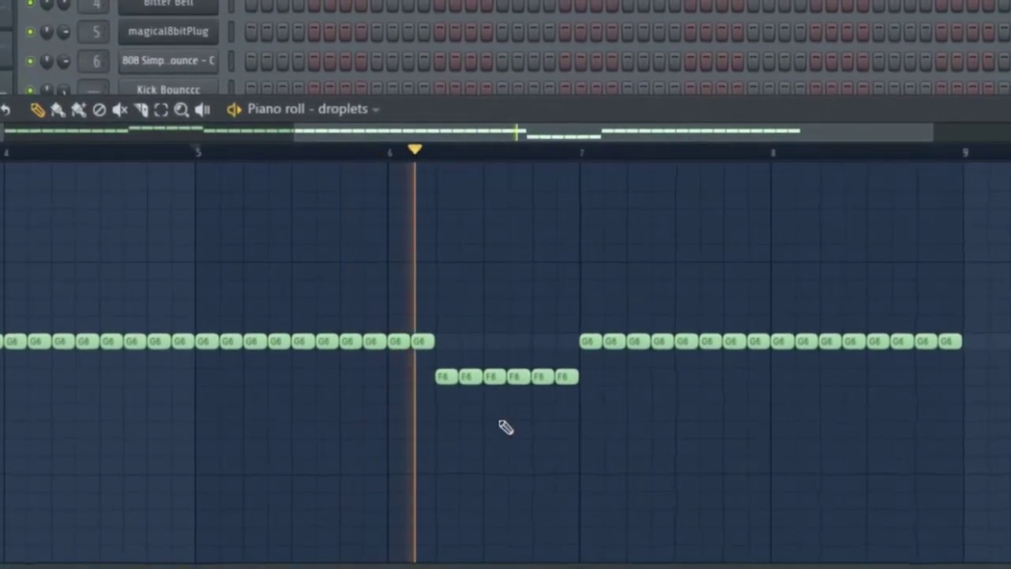
Examine the repeated notes of the droplets channel and of the Black Sting channel in the piano roll
{"action": "left_click_drag", "start_coordinate": [582, 405], "coordinate": [414, 454]}
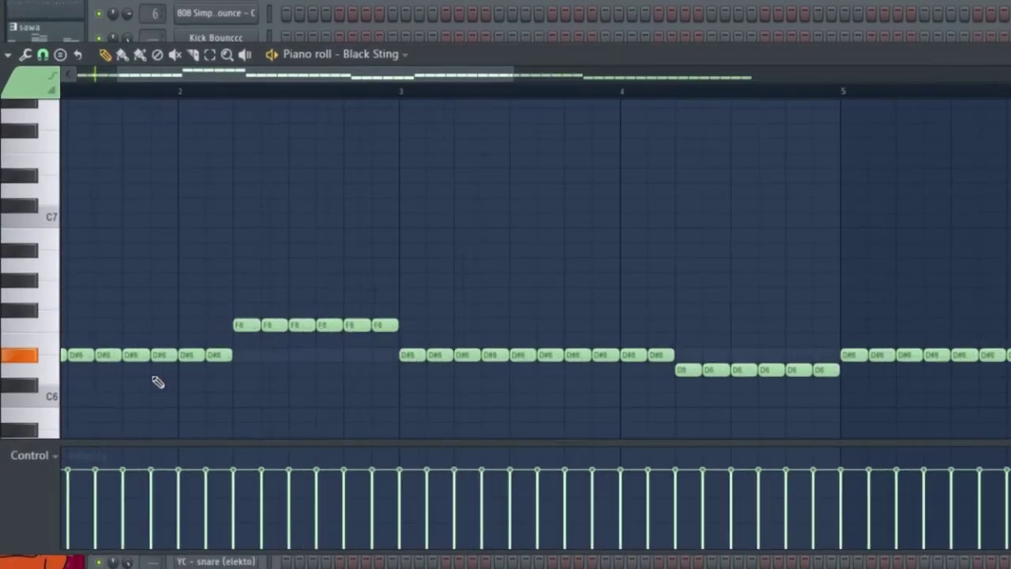
{"action": "scroll", "coordinate": [182, 306], "scroll_direction": "down", "scroll_amount": 2}
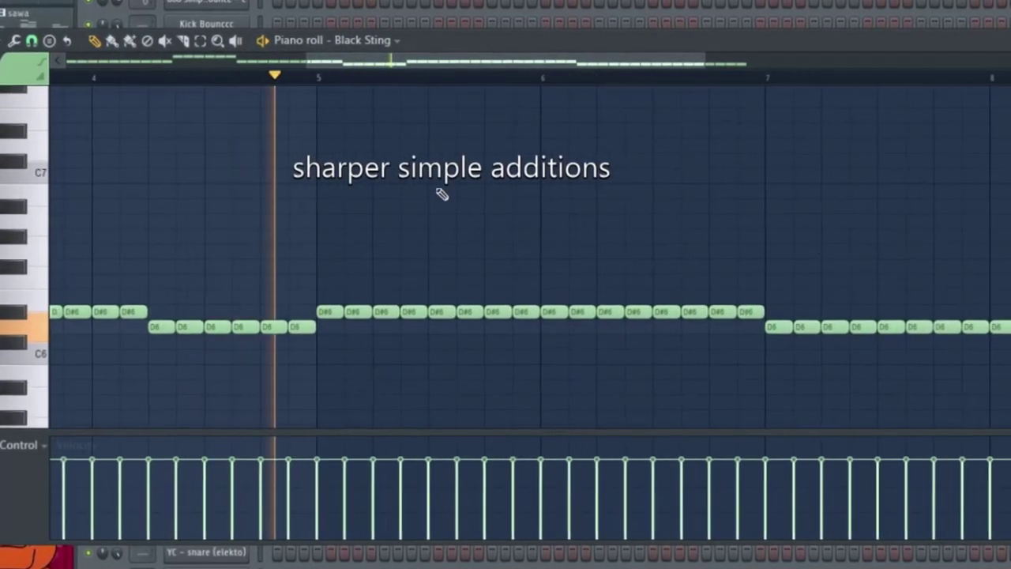
{"action": "left_click_drag", "start_coordinate": [645, 236], "coordinate": [508, 193]}
{"action": "scroll", "coordinate": [507, 193], "scroll_direction": "down", "scroll_amount": 2}
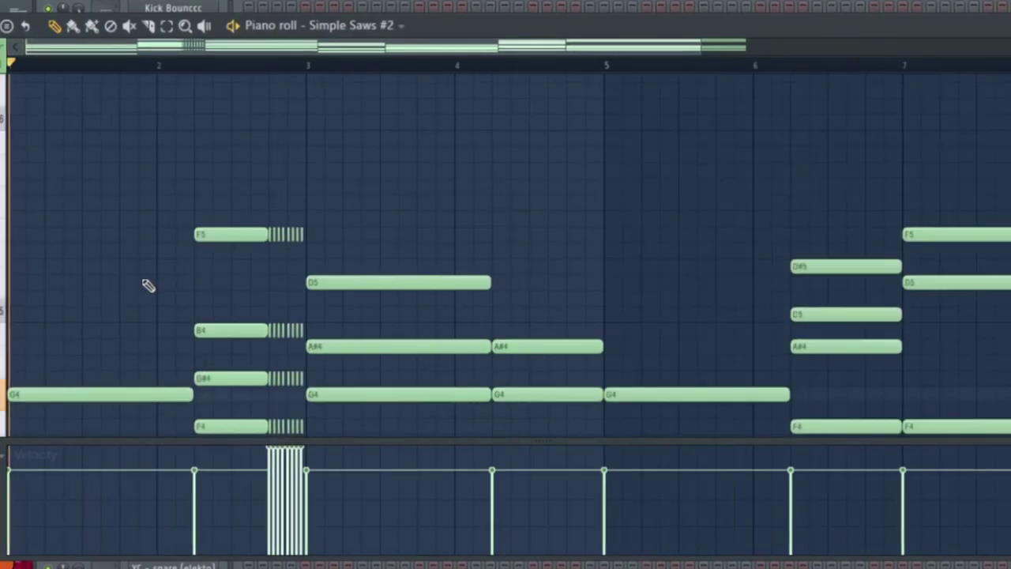
Examine the Simple Saws #2 channel's chords, including the rapid note repeats just before bar 3
{"action": "scroll", "coordinate": [212, 286], "scroll_direction": "down", "scroll_amount": 4}
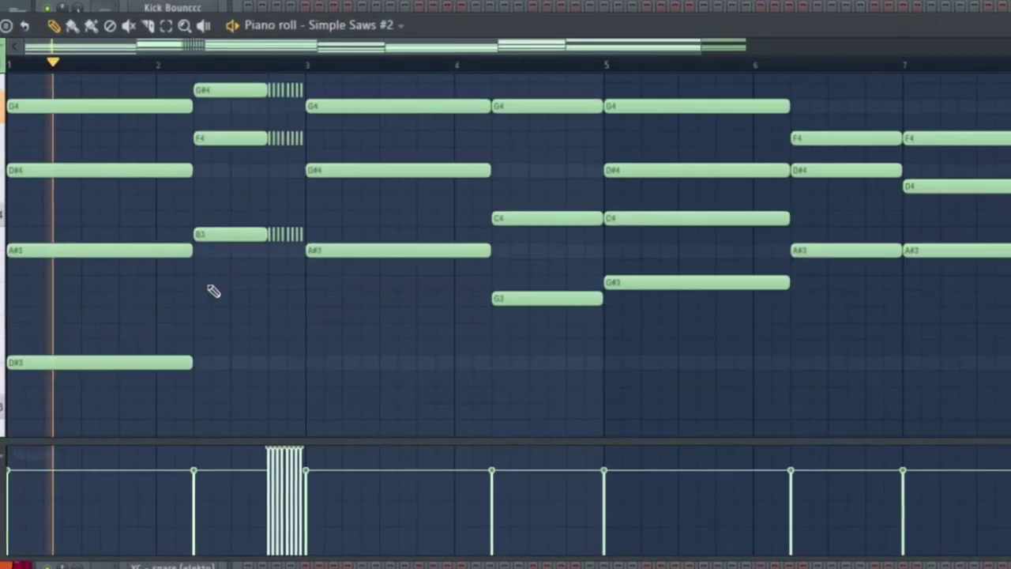
{"action": "scroll", "coordinate": [213, 237], "scroll_direction": "down", "scroll_amount": 2}
{"action": "left_click_drag", "start_coordinate": [211, 232], "coordinate": [186, 301]}
{"action": "scroll", "coordinate": [126, 318], "scroll_direction": "up", "scroll_amount": 5}
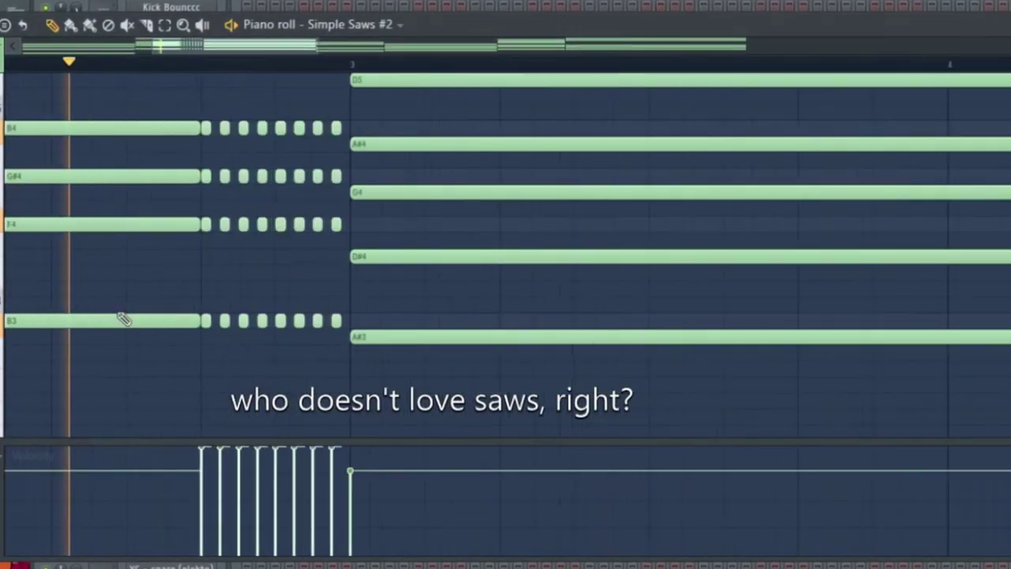
{"action": "scroll", "coordinate": [195, 327], "scroll_direction": "down", "scroll_amount": 5}
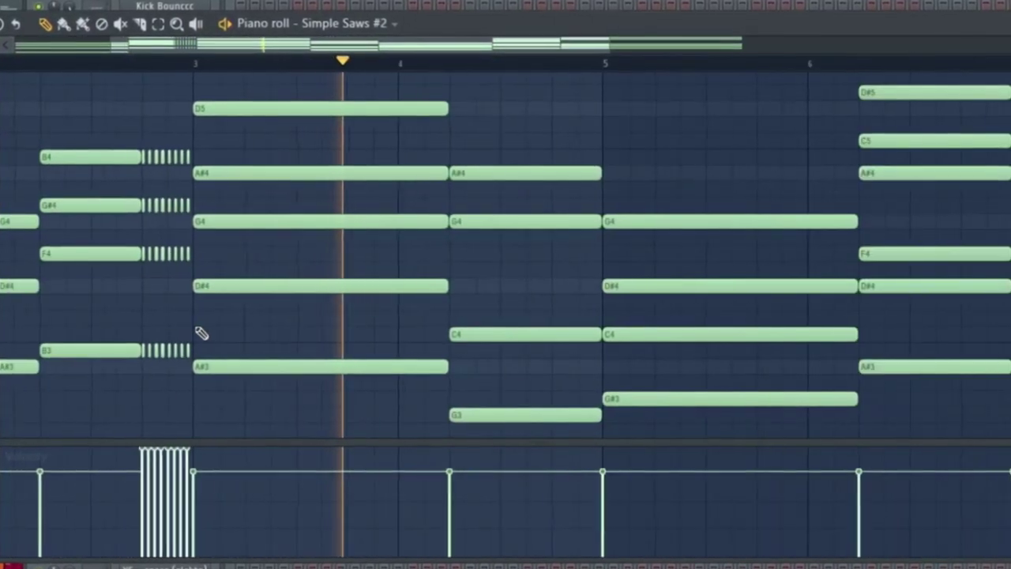
{"action": "scroll", "coordinate": [334, 286], "scroll_direction": "down", "scroll_amount": 4}
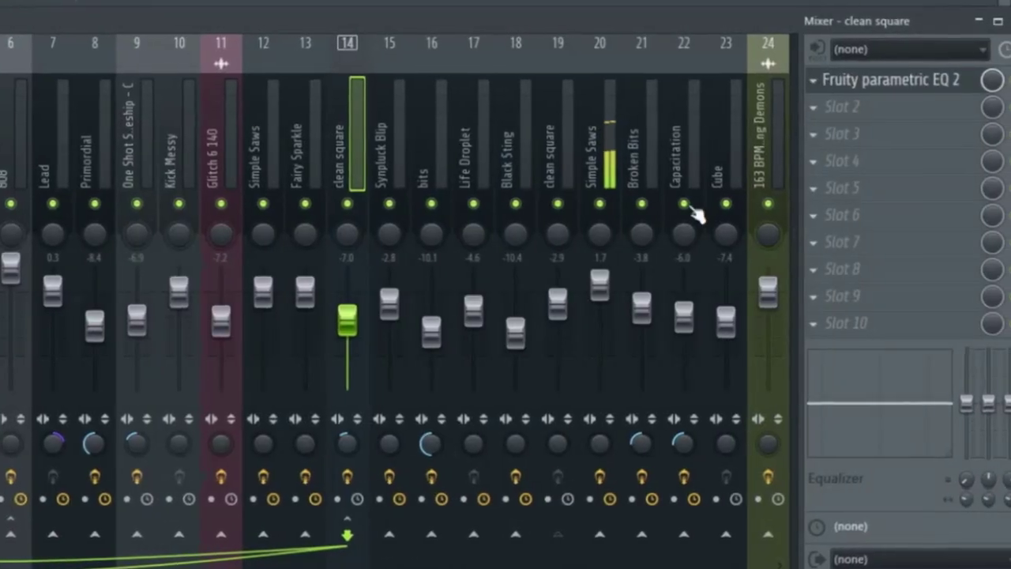
Select the second Simple Saws mixer track, insert 20, and inspect its Fruity Reeverb 2 effect
{"action": "left_click", "coordinate": [596, 154]}
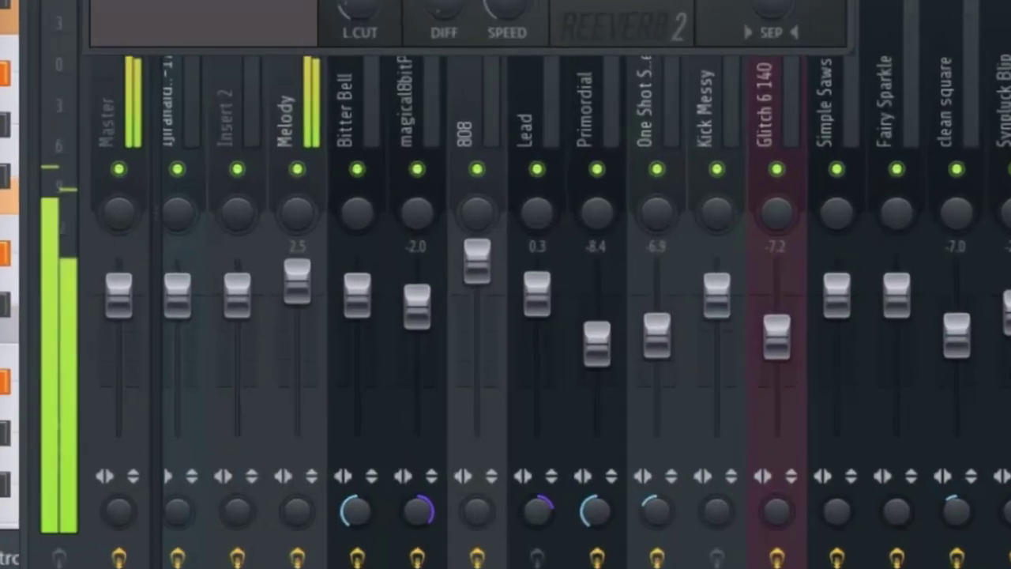
{"action": "left_click", "coordinate": [869, 188]}
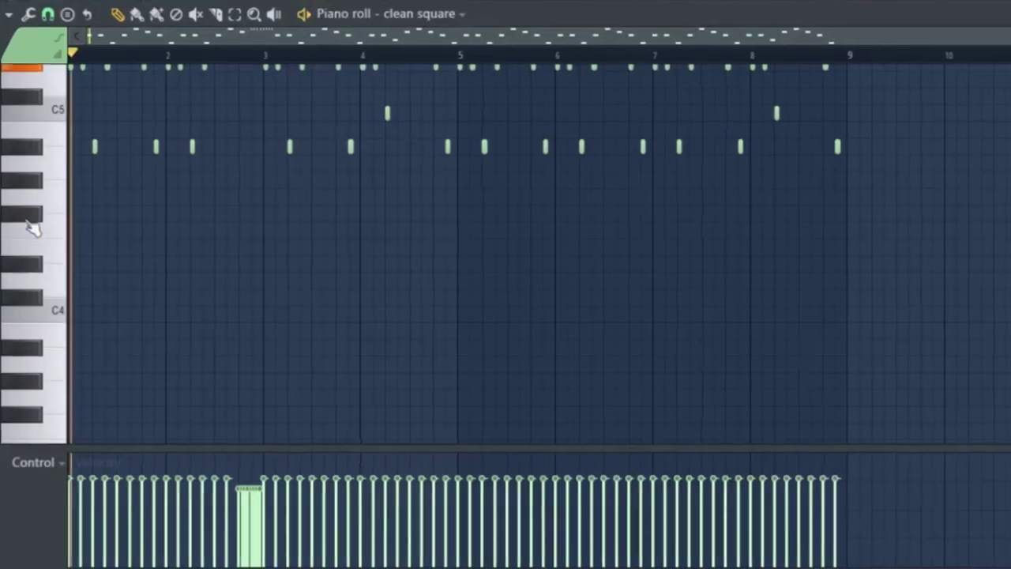
Examine the clean square channel's melody in the piano roll, including the fast repeated notes before bar 3
{"action": "scroll", "coordinate": [87, 265], "scroll_direction": "up", "scroll_amount": 4}
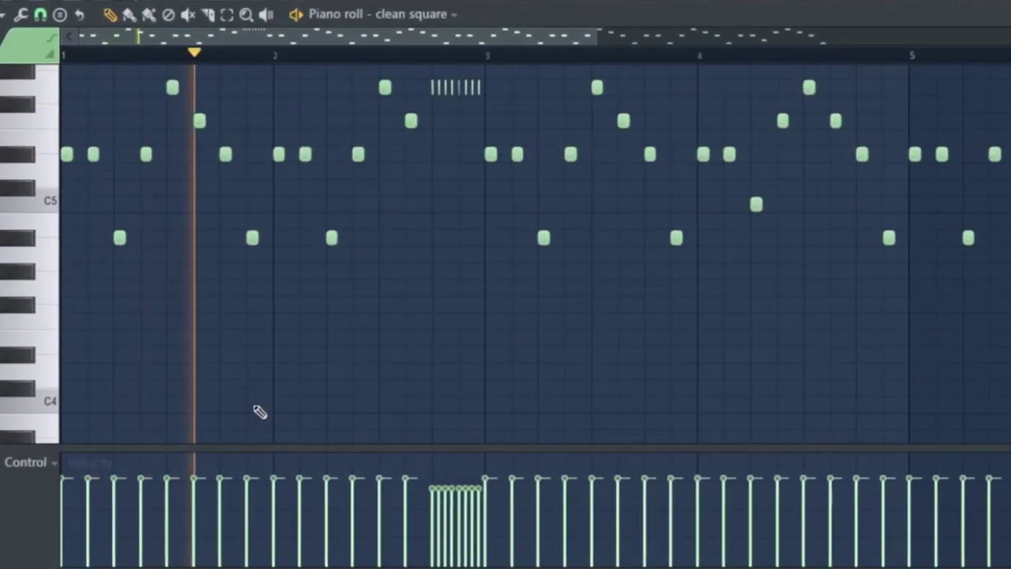
{"action": "left_click_drag", "start_coordinate": [357, 412], "coordinate": [290, 499]}
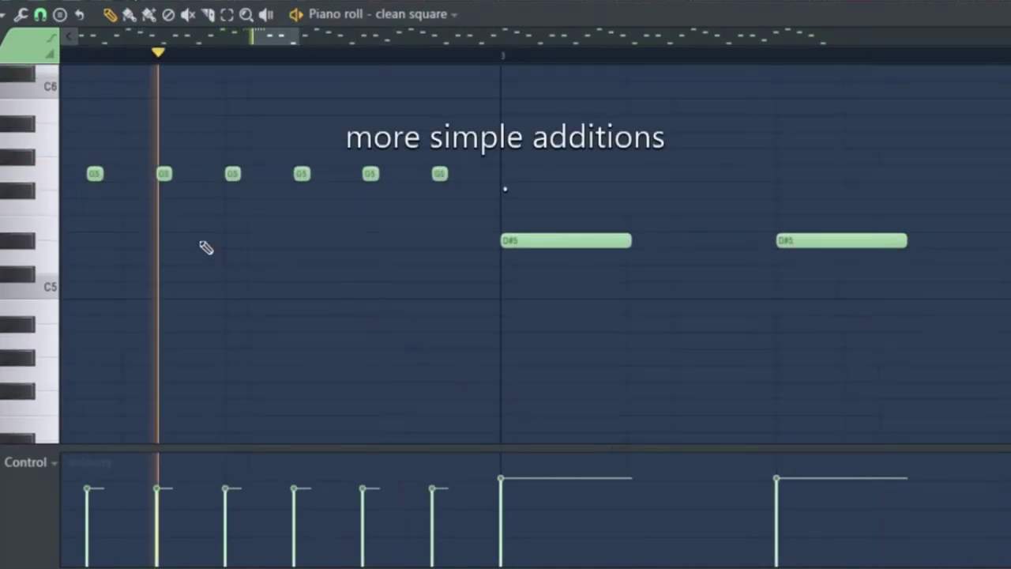
{"action": "scroll", "coordinate": [372, 300], "scroll_direction": "down", "scroll_amount": 5}
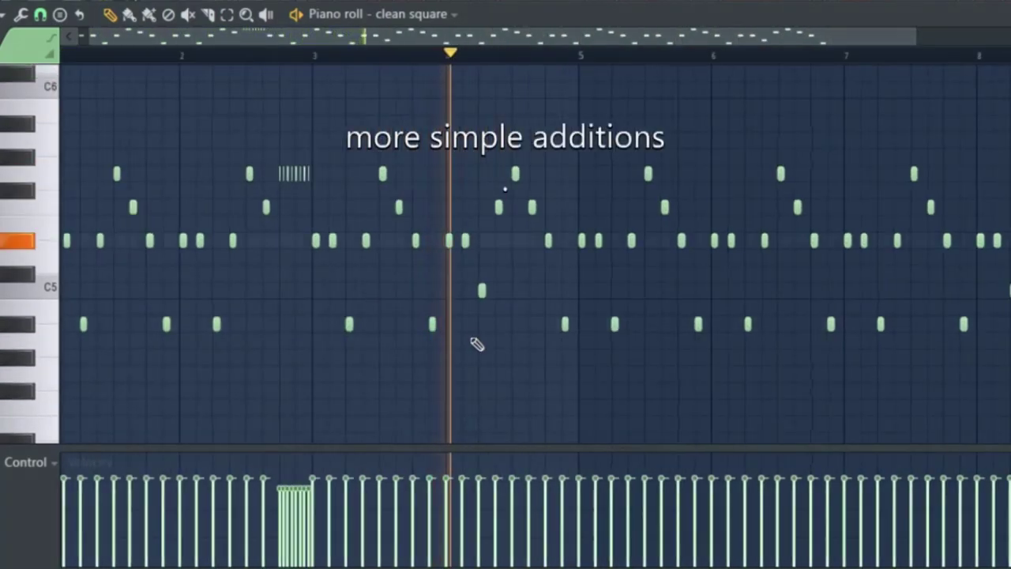
{"action": "left_click_drag", "start_coordinate": [678, 324], "coordinate": [639, 339]}
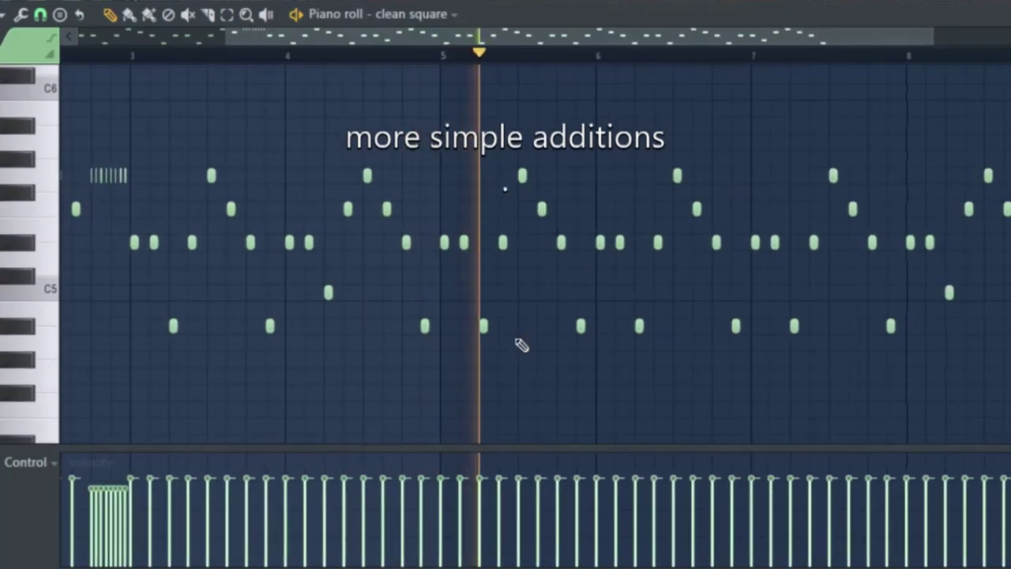
{"action": "left_click_drag", "start_coordinate": [736, 330], "coordinate": [312, 356]}
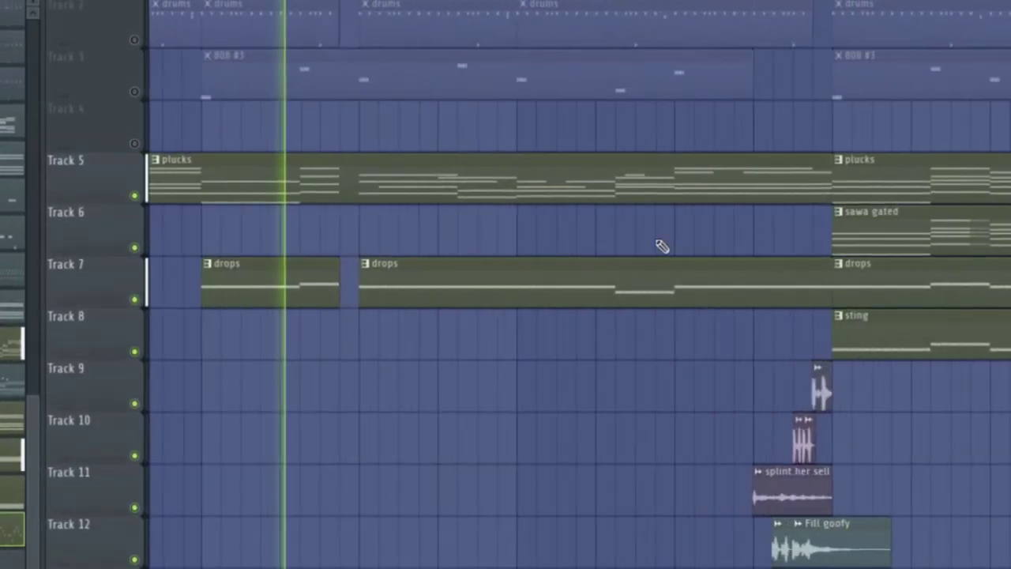
Return to the playlist and play the section that combines plucks on Track 5 with drops on Track 7
{"action": "left_click_drag", "start_coordinate": [598, 230], "coordinate": [467, 197]}
{"action": "scroll", "coordinate": [466, 197], "scroll_direction": "up", "scroll_amount": 1}
{"action": "scroll", "coordinate": [466, 195], "scroll_direction": "down", "scroll_amount": 2}
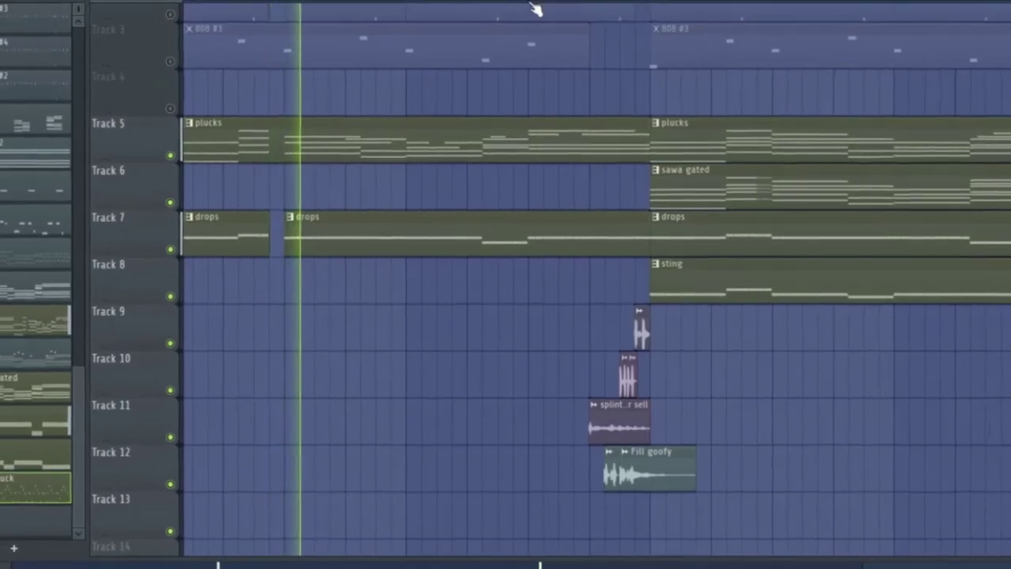
Play on through the section that adds sawa gated on Track 6 and sting on Track 8 to plucks and drops
{"action": "left_click", "coordinate": [533, 5]}
{"action": "scroll", "coordinate": [659, 379], "scroll_direction": "up", "scroll_amount": 2}
{"action": "scroll", "coordinate": [545, 451], "scroll_direction": "up", "scroll_amount": 3}
{"action": "scroll", "coordinate": [476, 456], "scroll_direction": "down", "scroll_amount": 3}
{"action": "scroll", "coordinate": [545, 415], "scroll_direction": "up", "scroll_amount": 2}
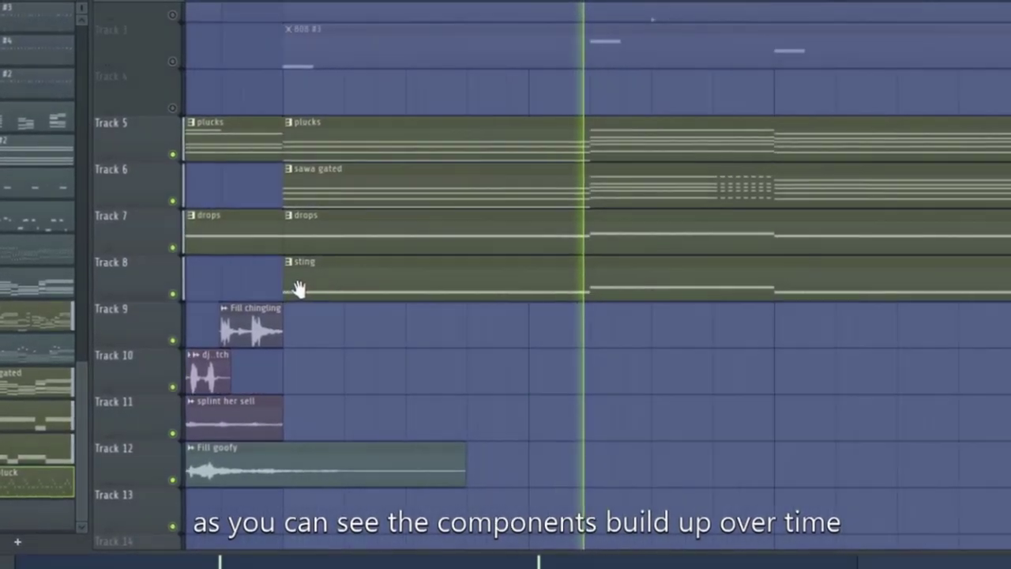
{"action": "left_click_drag", "start_coordinate": [299, 290], "coordinate": [258, 295]}
{"action": "scroll", "coordinate": [257, 295], "scroll_direction": "down", "scroll_amount": 2}
{"action": "left_click_drag", "start_coordinate": [651, 226], "coordinate": [228, 271]}
{"action": "mouse_move", "coordinate": [743, 394]}
{"action": "left_mouse_down"}
{"action": "mouse_move", "coordinate": [560, 395]}
{"action": "mouse_move", "coordinate": [379, 413]}
{"action": "mouse_move", "coordinate": [252, 383]}
{"action": "mouse_move", "coordinate": [135, 334]}
{"action": "left_mouse_up"}
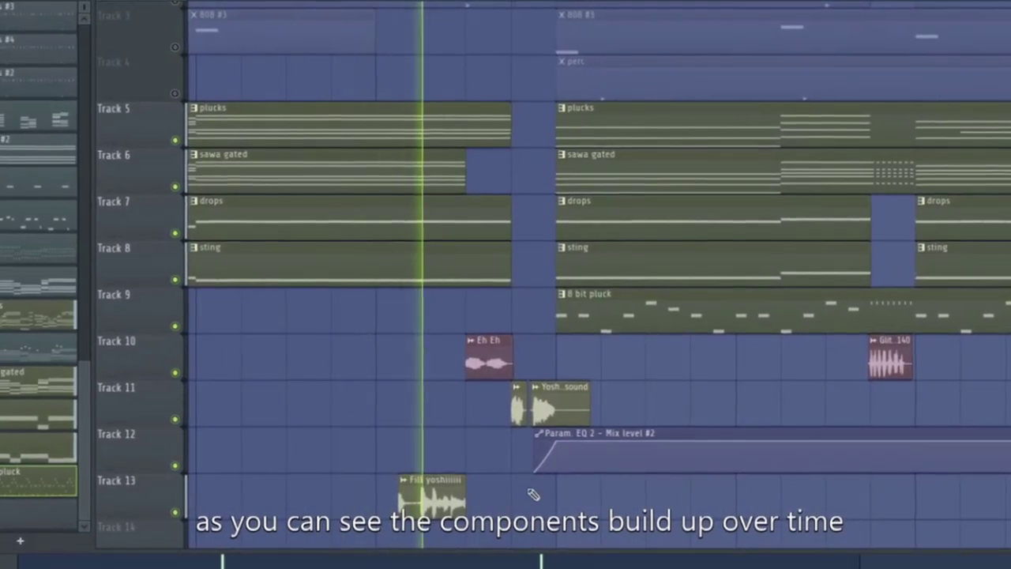
Follow the section that adds the 8 bit pluck pattern on Track 9 and the Param. EQ 2 mix level automation on Track 12
{"action": "left_click_drag", "start_coordinate": [446, 399], "coordinate": [341, 419]}
{"action": "left_click_drag", "start_coordinate": [462, 416], "coordinate": [287, 481]}
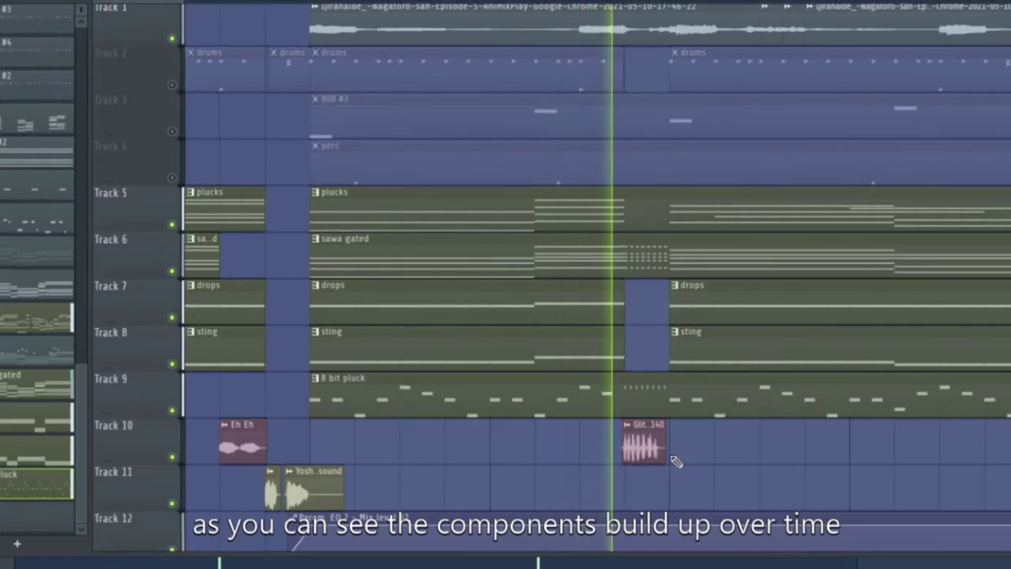
{"action": "left_click_drag", "start_coordinate": [669, 450], "coordinate": [415, 456]}
{"action": "scroll", "coordinate": [518, 458], "scroll_direction": "down", "scroll_amount": 2}
{"action": "scroll", "coordinate": [416, 455], "scroll_direction": "down", "scroll_amount": 2}
{"action": "scroll", "coordinate": [595, 158], "scroll_direction": "down", "scroll_amount": 2}
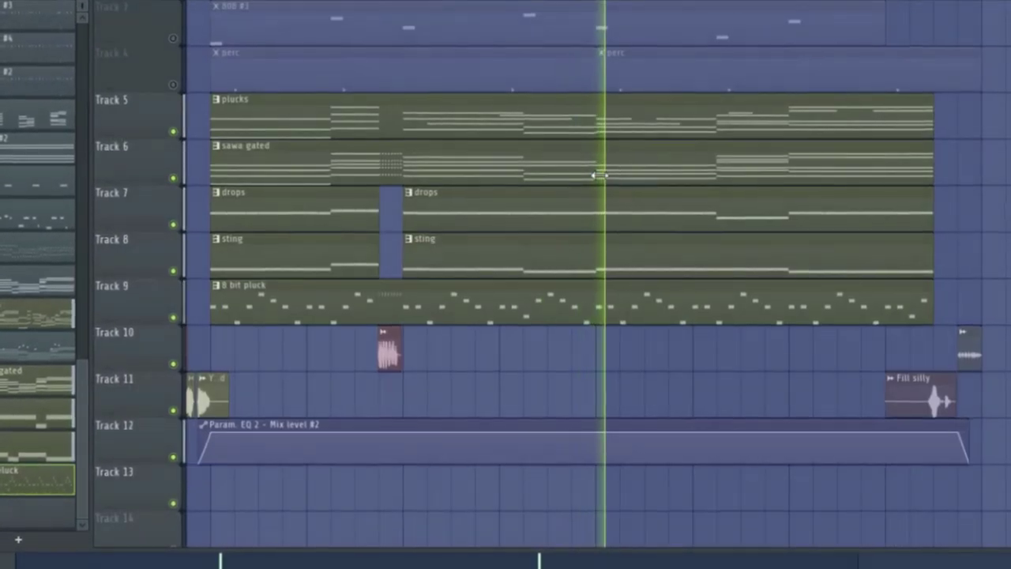
{"action": "scroll", "coordinate": [599, 175], "scroll_direction": "down", "scroll_amount": 3}
{"action": "scroll", "coordinate": [677, 181], "scroll_direction": "up", "scroll_amount": 2}
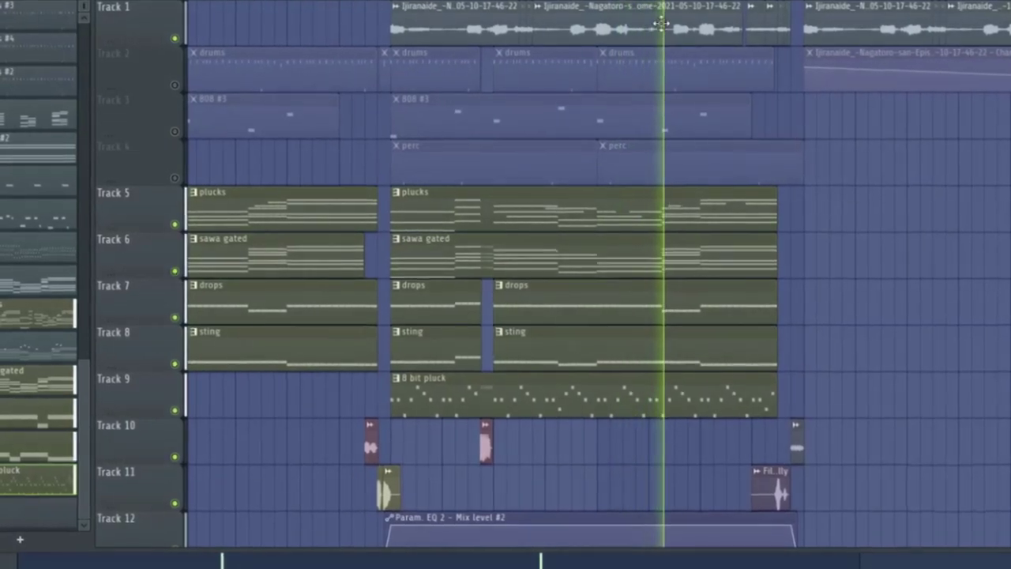
Examine the end of the 8 bit pluck section together with the vocal clips on Track 1
{"action": "scroll", "coordinate": [668, 329], "scroll_direction": "up", "scroll_amount": 4}
{"action": "left_click_drag", "start_coordinate": [692, 370], "coordinate": [588, 315]}
{"action": "left_click_drag", "start_coordinate": [580, 437], "coordinate": [384, 451]}
{"action": "scroll", "coordinate": [582, 355], "scroll_direction": "down", "scroll_amount": 5}
{"action": "scroll", "coordinate": [609, 207], "scroll_direction": "up", "scroll_amount": 1}
{"action": "scroll", "coordinate": [610, 206], "scroll_direction": "down", "scroll_amount": 2}
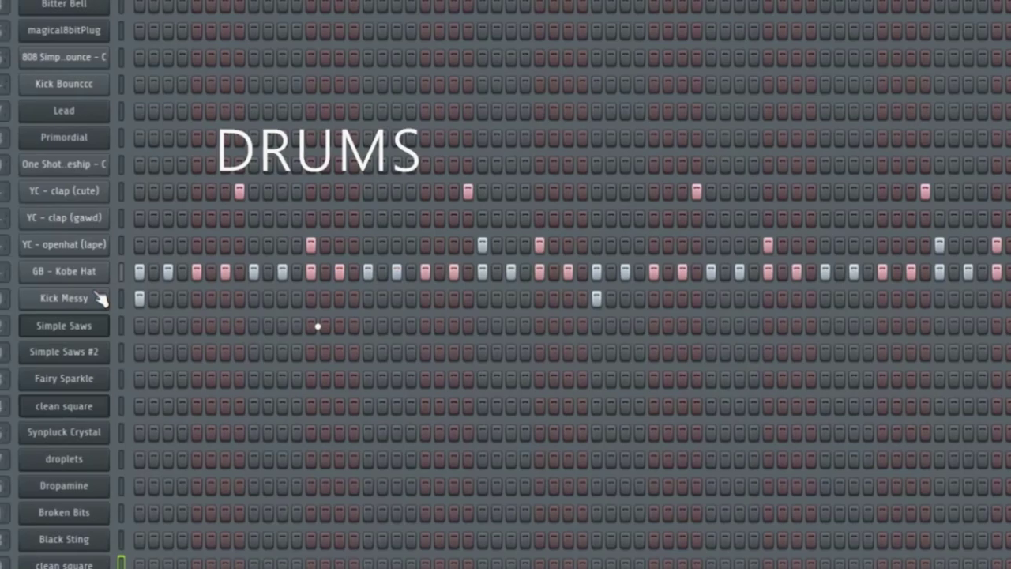
Show the sample and miscellaneous settings of the GB - Kobe Hat and YC - clap (cute) drum channels
{"action": "left_click", "coordinate": [35, 307]}
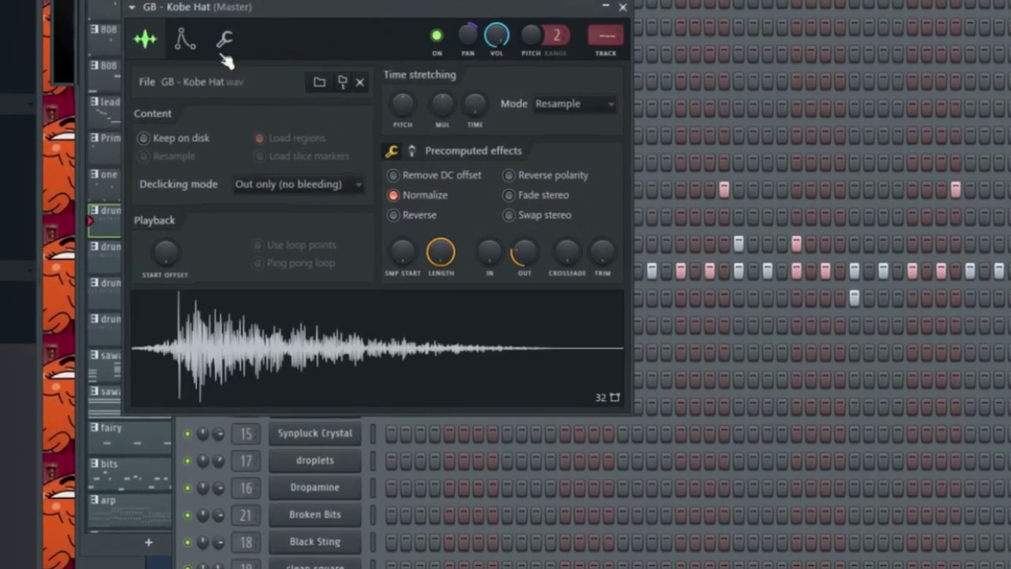
{"action": "left_click", "coordinate": [227, 40]}
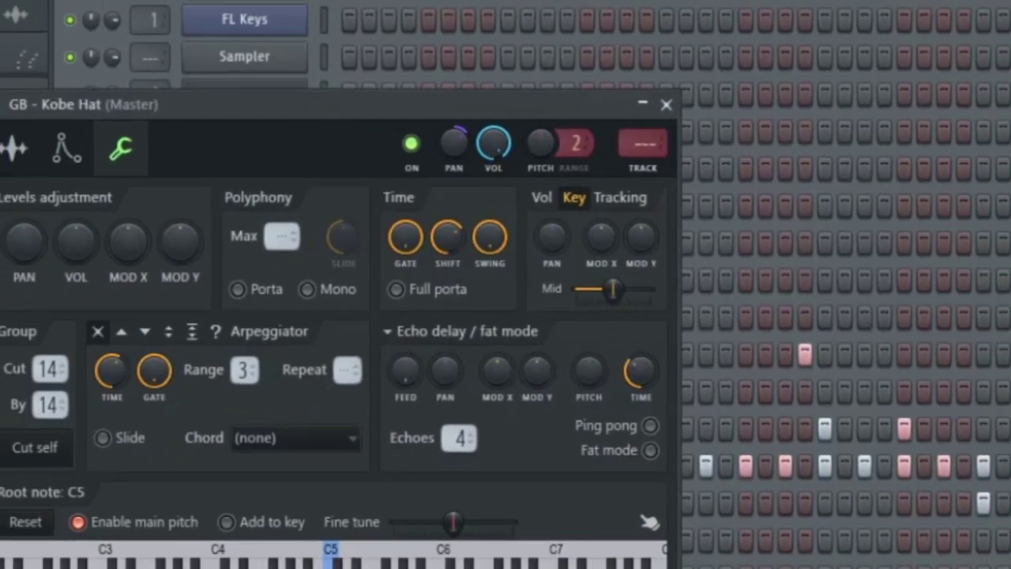
{"action": "left_click", "coordinate": [437, 44]}
{"action": "left_click", "coordinate": [294, 424]}
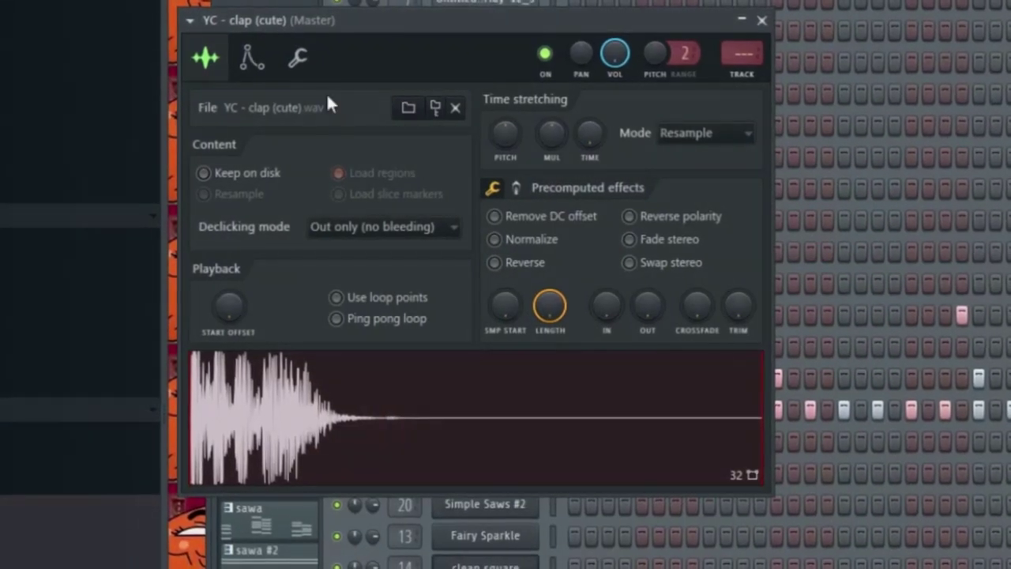
{"action": "left_click", "coordinate": [295, 56]}
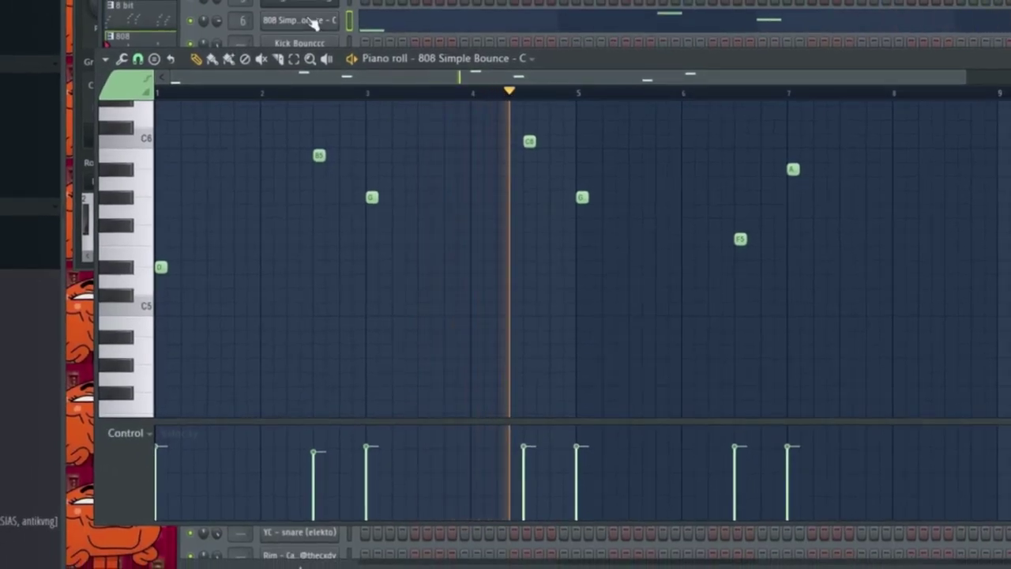
Open the 808 Simple Bounce - C channel of the 808 pattern
{"action": "left_click", "coordinate": [311, 21]}
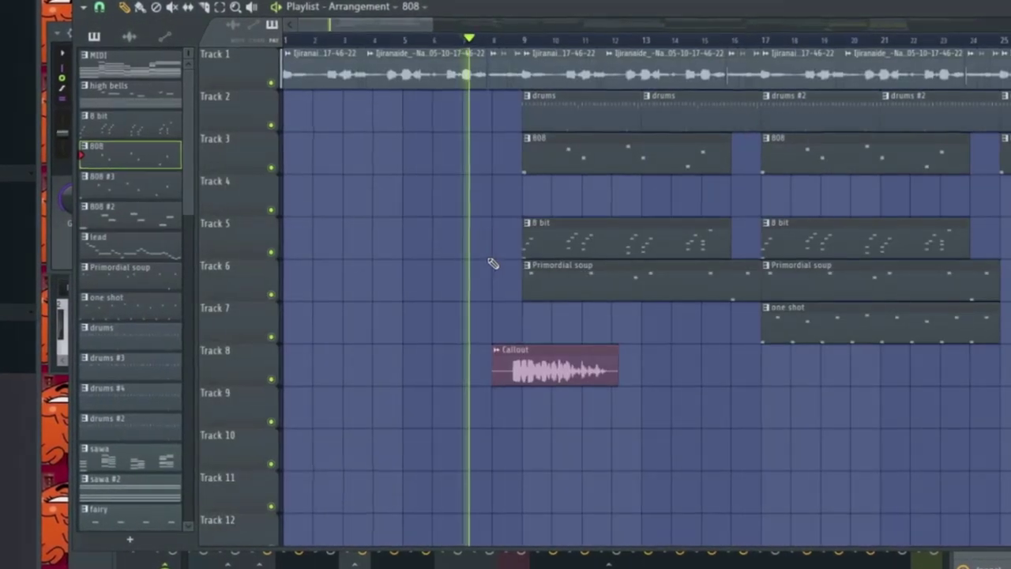
Follow the Callout clip on Track 8 past bar 9, where the drums, 808, 8 bit and Primordial soup patterns enter
{"action": "scroll", "coordinate": [530, 292], "scroll_direction": "down", "scroll_amount": 3}
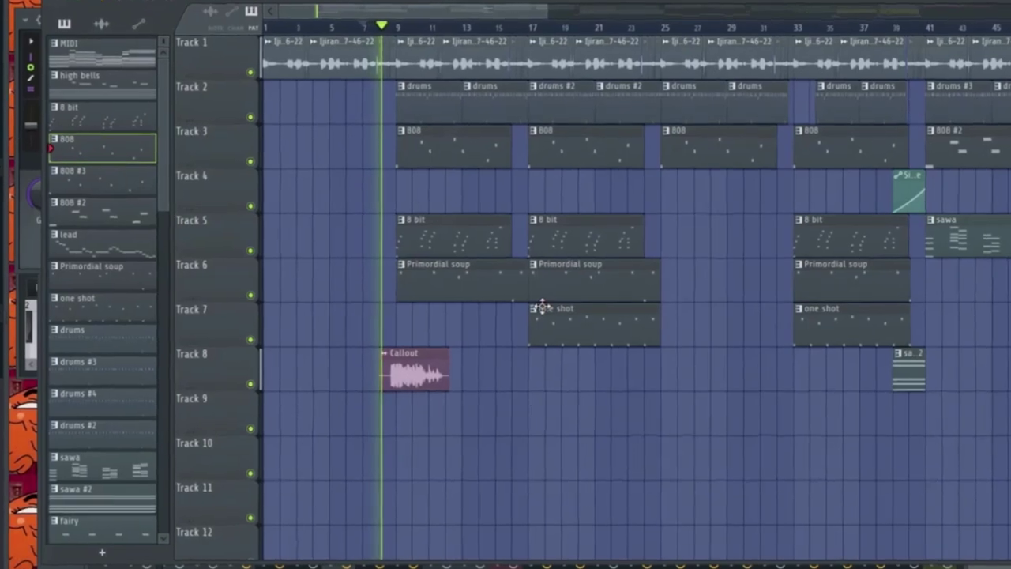
{"action": "scroll", "coordinate": [372, 221], "scroll_direction": "up", "scroll_amount": 5}
{"action": "scroll", "coordinate": [354, 217], "scroll_direction": "up", "scroll_amount": 6}
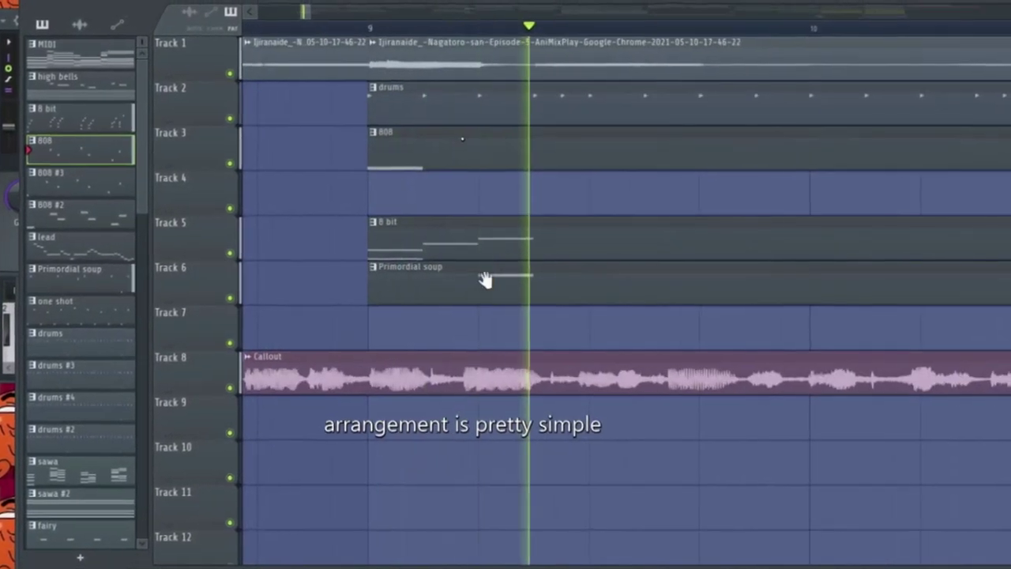
{"action": "scroll", "coordinate": [332, 372], "scroll_direction": "down", "scroll_amount": 5}
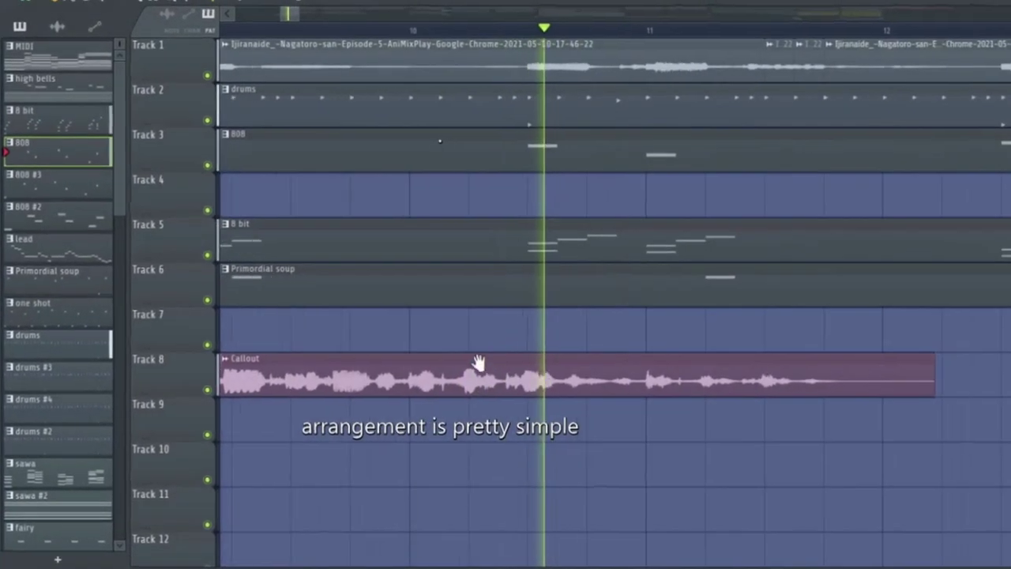
{"action": "scroll", "coordinate": [436, 427], "scroll_direction": "down", "scroll_amount": 5}
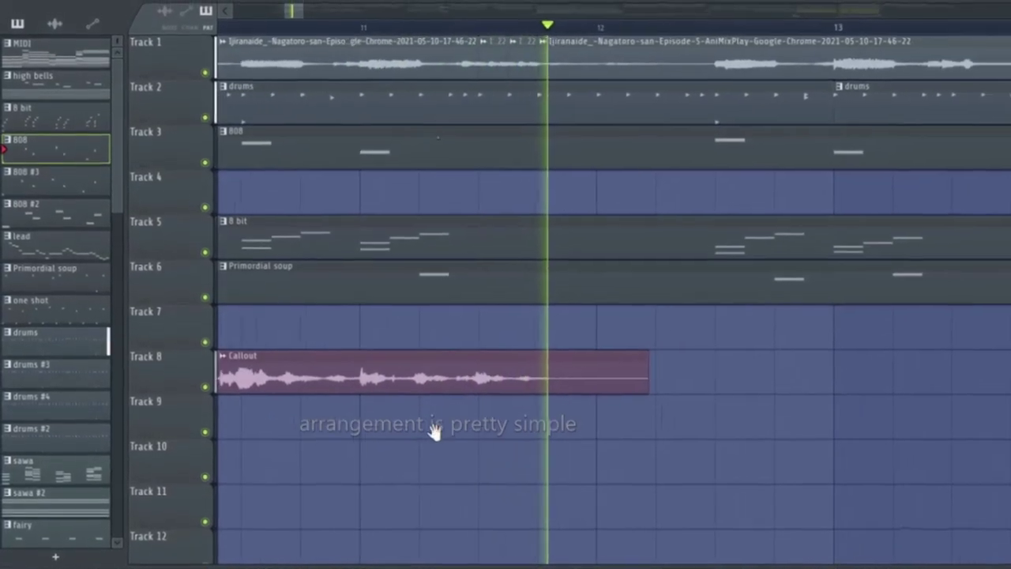
Follow the arrangement from bar 13 into the bar 17 section with drums #2 and the one shot pattern on Track 7
{"action": "left_click_drag", "start_coordinate": [662, 380], "coordinate": [361, 530]}
{"action": "left_click_drag", "start_coordinate": [449, 440], "coordinate": [129, 567]}
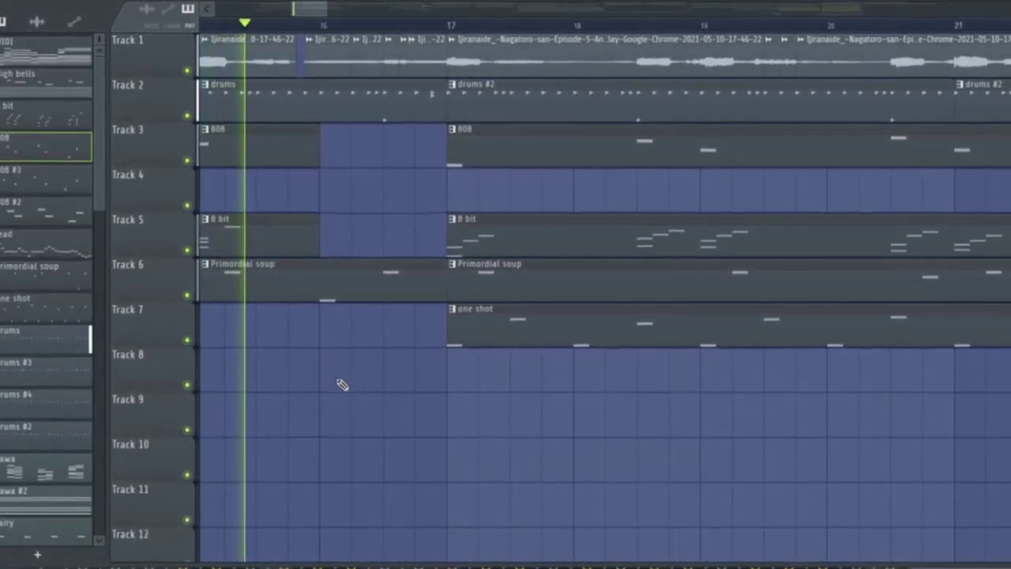
{"action": "scroll", "coordinate": [385, 316], "scroll_direction": "up", "scroll_amount": 2, "text": "ctrl"}
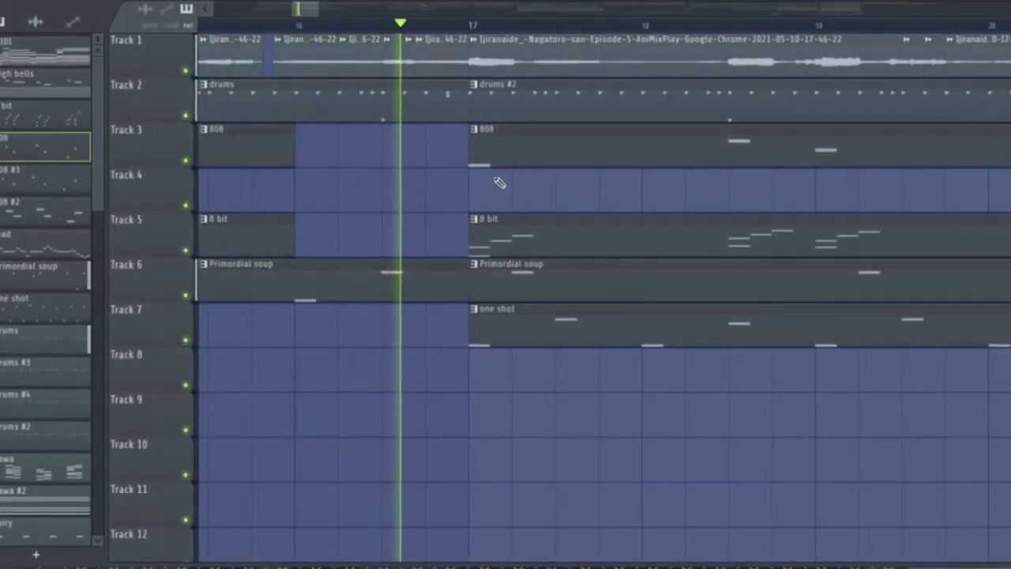
{"action": "scroll", "coordinate": [344, 279], "scroll_direction": "down", "scroll_amount": 5, "text": "ctrl"}
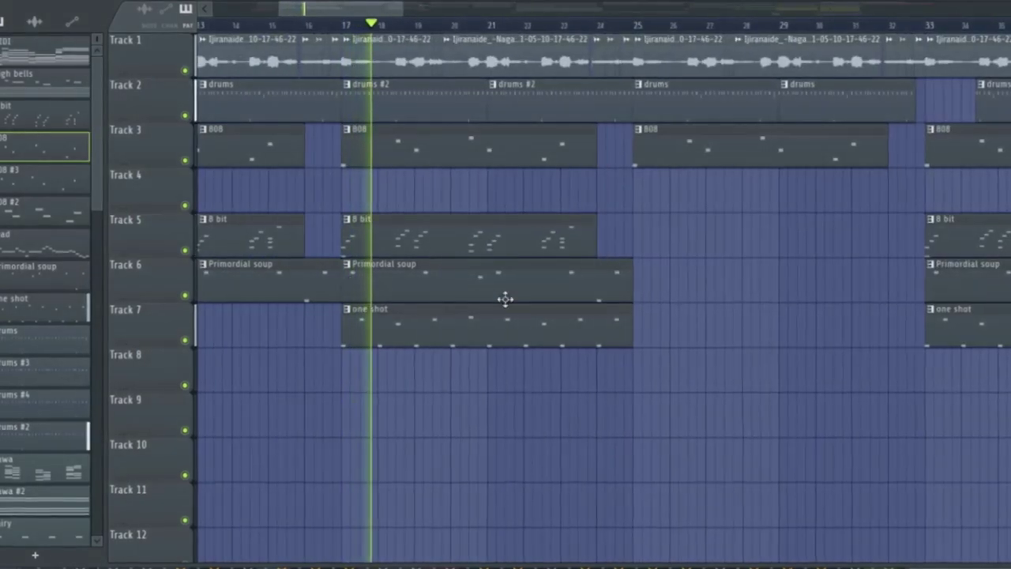
Show the sample and miscellaneous settings of the YC - clap (gawd) channel in the drums #2 pattern
{"action": "scroll", "coordinate": [402, 391], "scroll_direction": "up", "scroll_amount": 2, "text": "ctrl"}
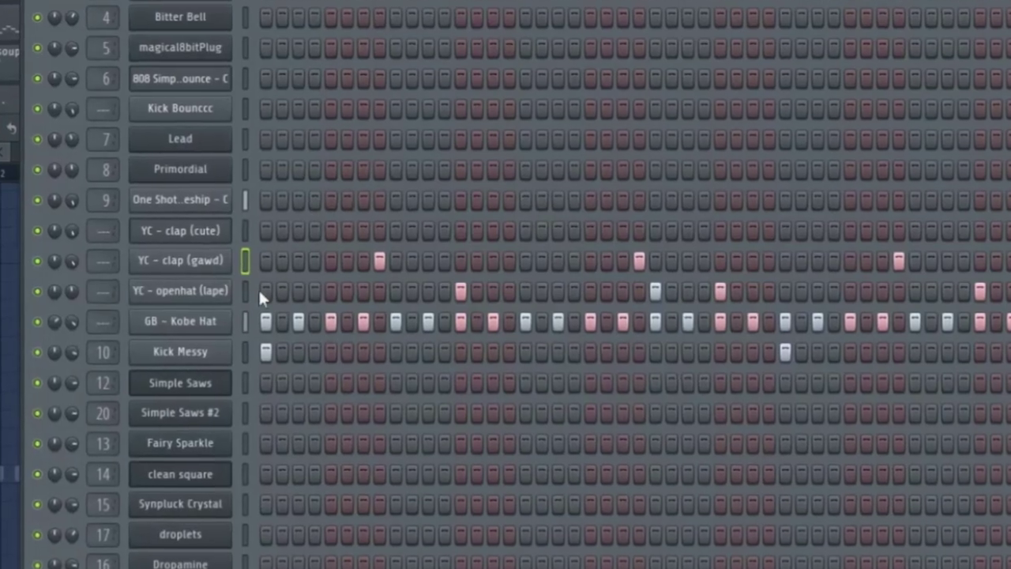
{"action": "left_click", "coordinate": [225, 262]}
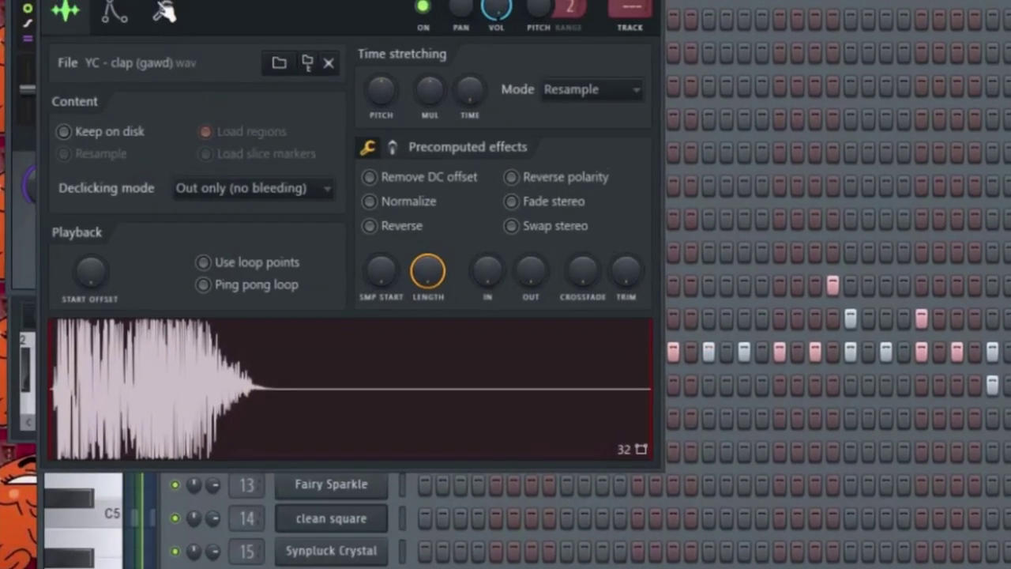
{"action": "left_click", "coordinate": [164, 9]}
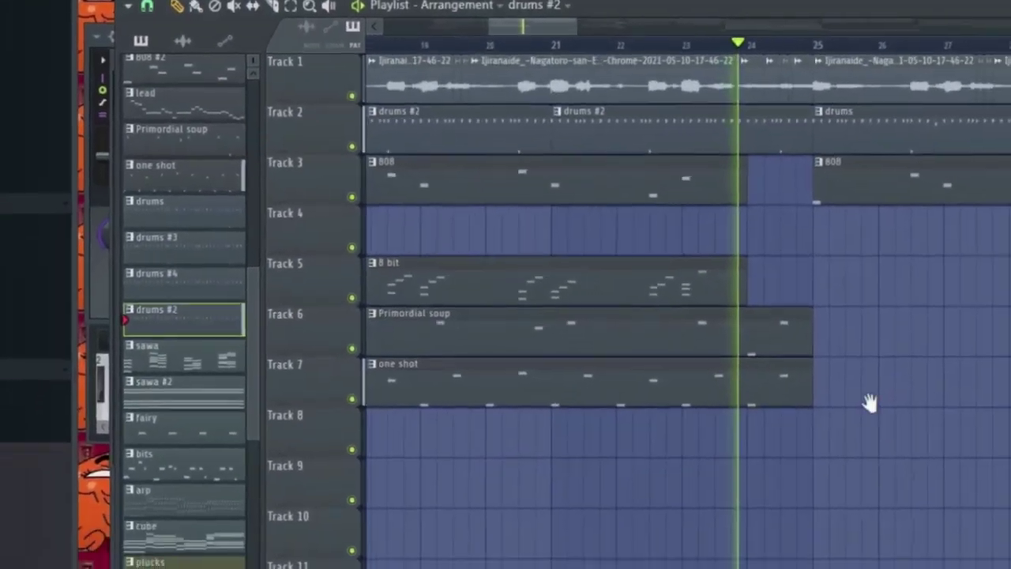
Play the section starting at bar 33 and examine the gap before the drums pattern on Track 2
{"action": "scroll", "coordinate": [769, 397], "scroll_direction": "down", "scroll_amount": 3}
{"action": "scroll", "coordinate": [787, 368], "scroll_direction": "up", "scroll_amount": 3}
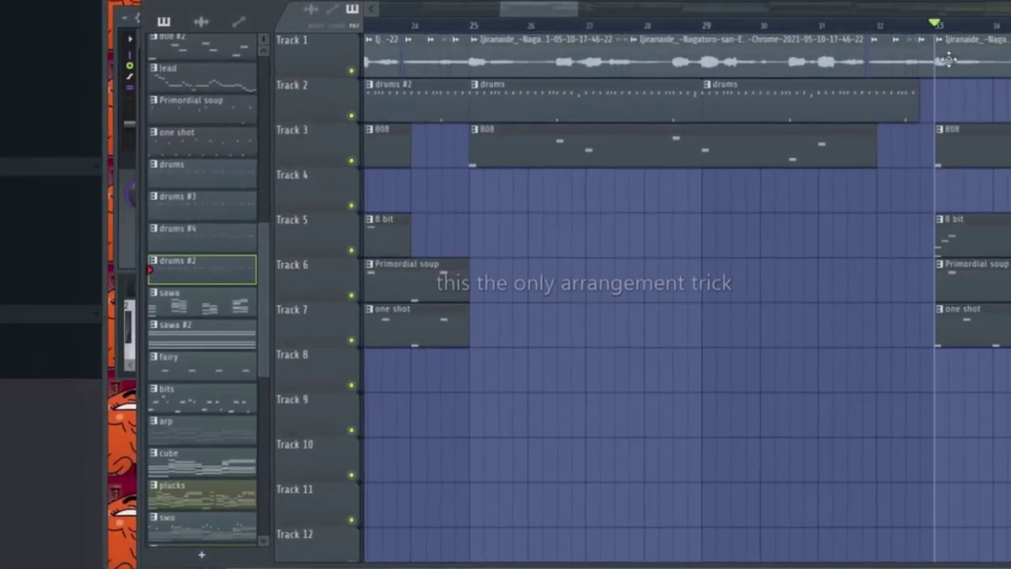
{"action": "scroll", "coordinate": [429, 332], "scroll_direction": "right", "scroll_amount": 5}
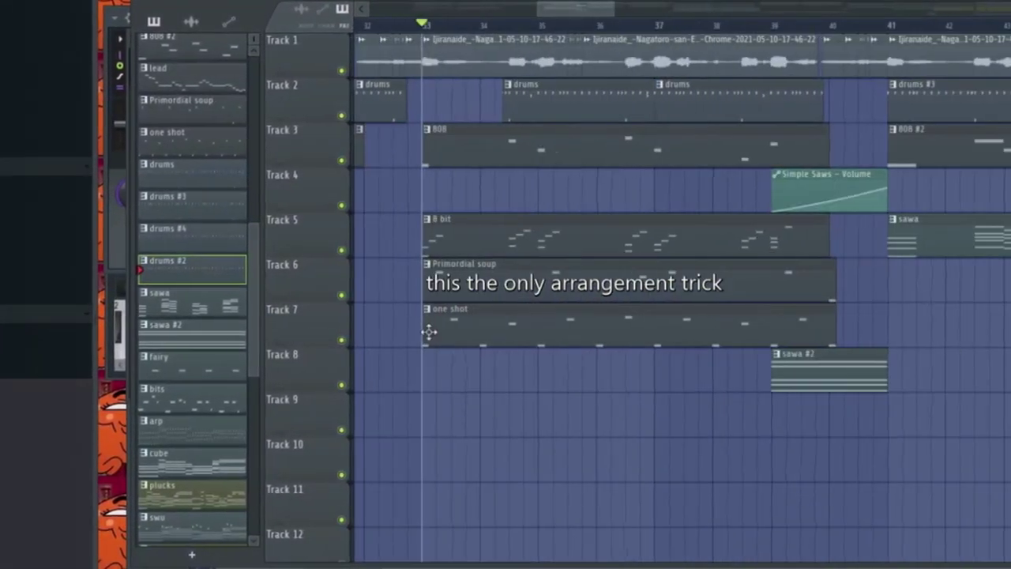
{"action": "key", "text": "space"}
{"action": "scroll", "coordinate": [513, 297], "scroll_direction": "up", "scroll_amount": 3}
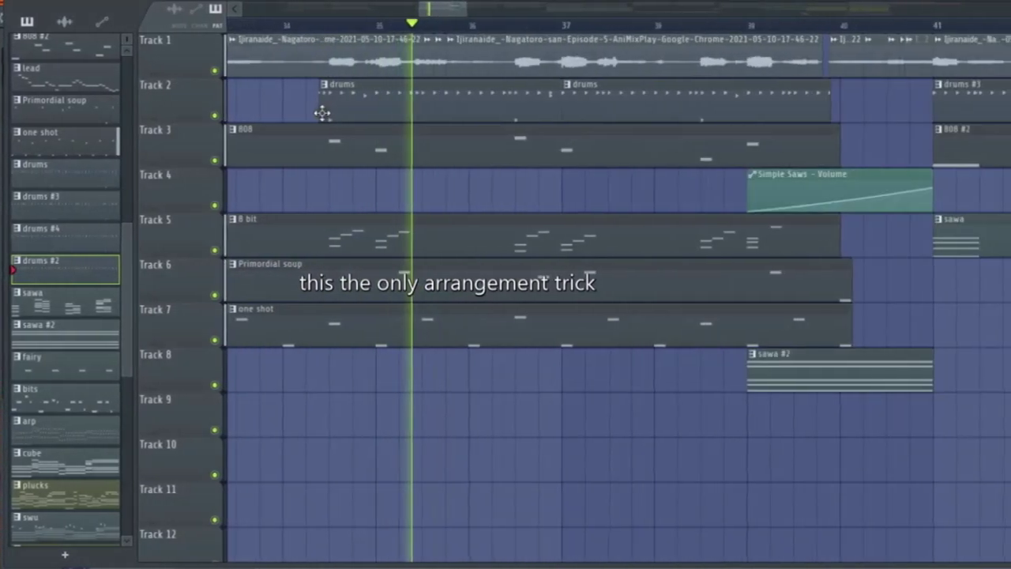
{"action": "key", "text": "space"}
{"action": "scroll", "coordinate": [790, 126], "scroll_direction": "up", "scroll_amount": 3}
Play the transition with the Simple Saws - Volume automation on Track 4 and sawa #2 on Track 8
{"action": "left_click", "coordinate": [531, 26]}
{"action": "key", "text": "space"}
{"action": "scroll", "coordinate": [506, 330], "scroll_direction": "right", "scroll_amount": 2}
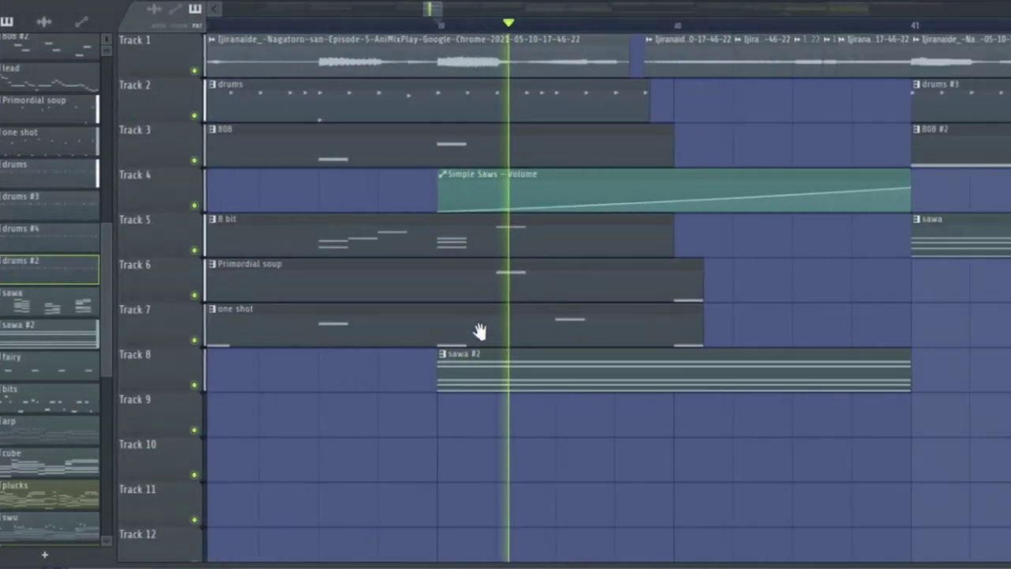
{"action": "scroll", "coordinate": [482, 335], "scroll_direction": "down", "scroll_amount": 3}
{"action": "left_click_drag", "start_coordinate": [587, 326], "coordinate": [421, 387]}
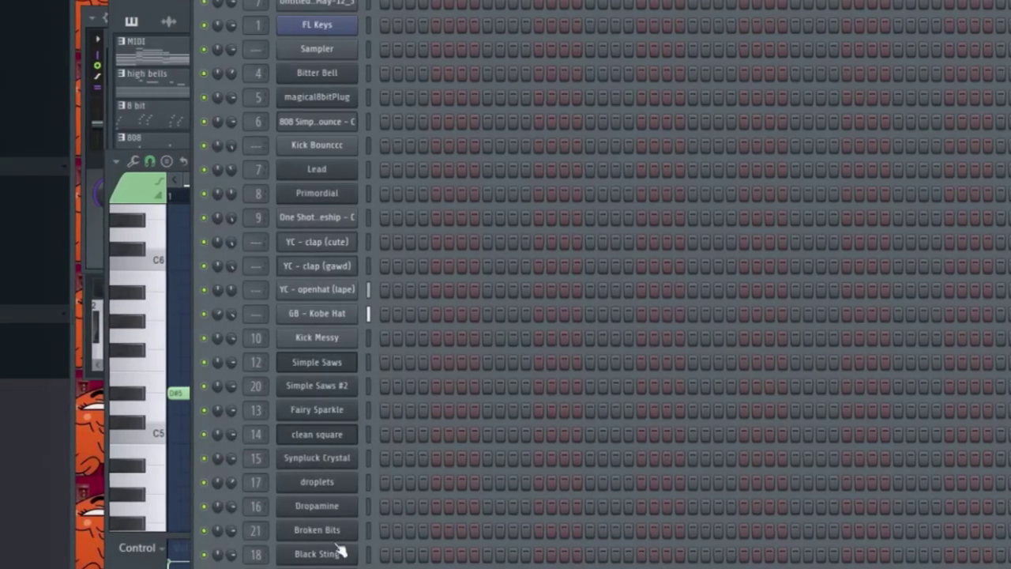
Look over the channel list and follow the sawa, fairy, bits, arp and cube section to the swu pattern on Track 10
{"action": "scroll", "coordinate": [316, 316], "scroll_direction": "down", "scroll_amount": 5}
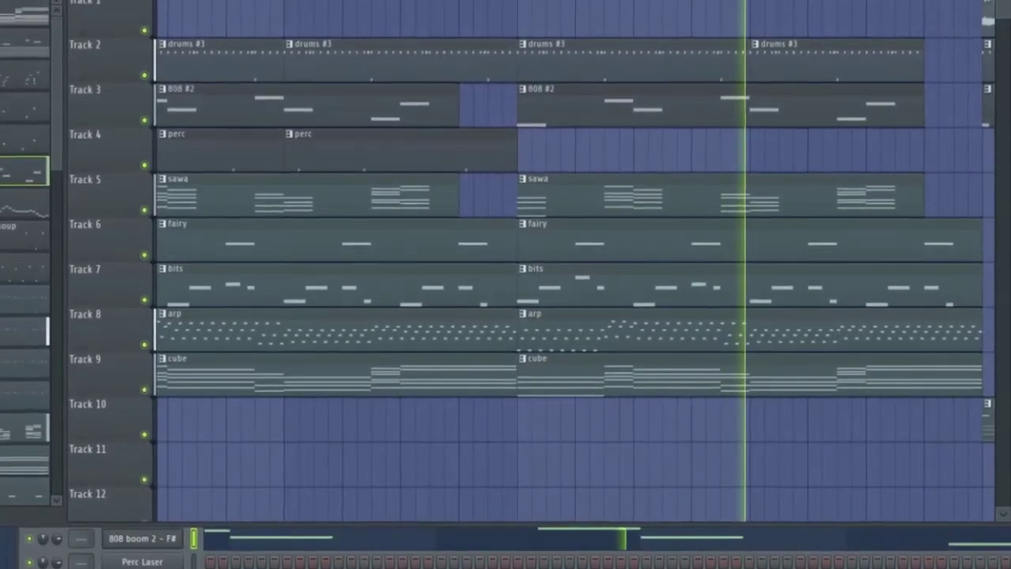
{"action": "left_click_drag", "start_coordinate": [544, 328], "coordinate": [294, 507]}
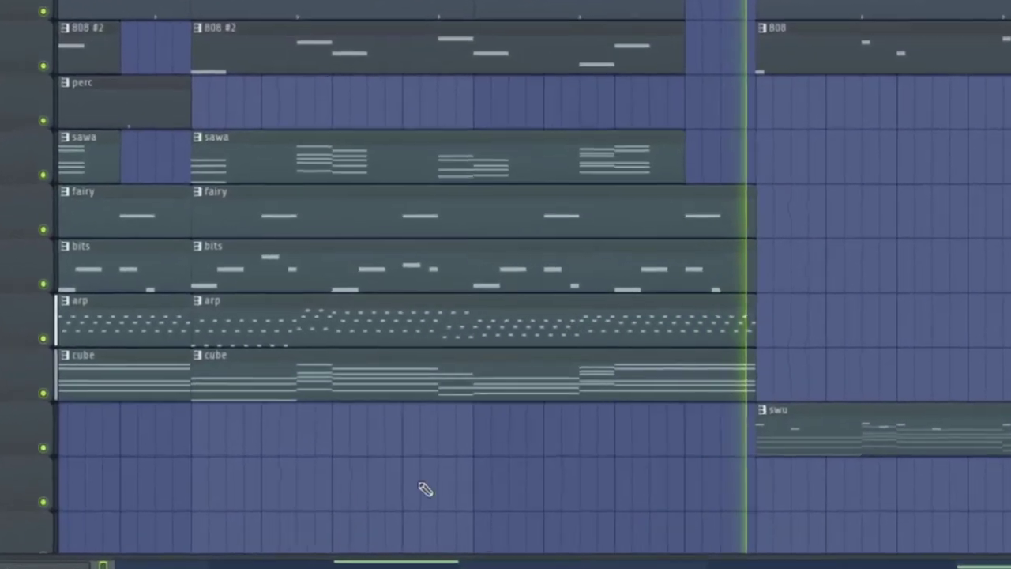
{"action": "left_click_drag", "start_coordinate": [421, 484], "coordinate": [389, 513]}
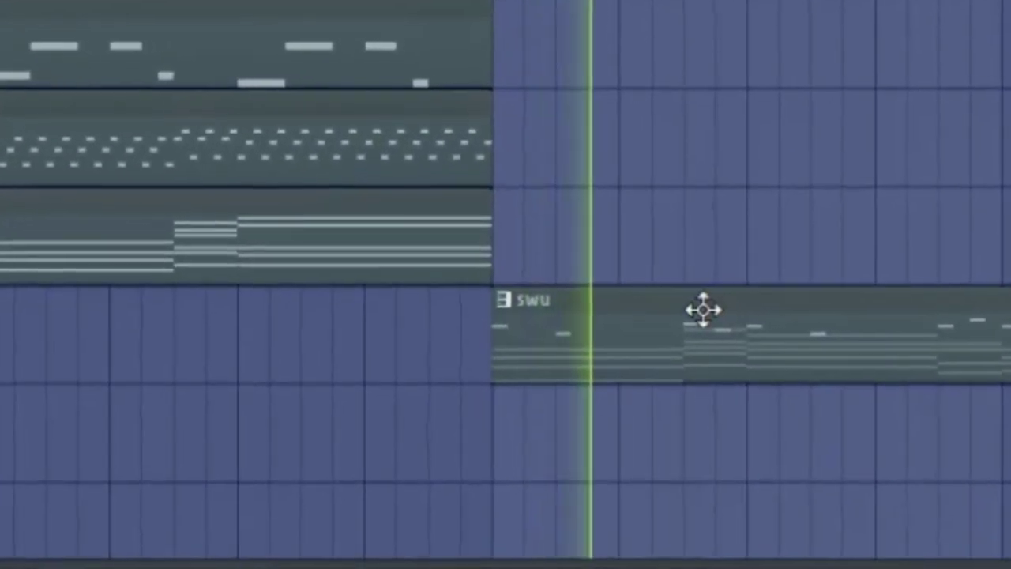
Open the swu pattern to show its FL Keys notes in the piano roll, and return to the playlist
{"action": "double_click", "coordinate": [874, 414]}
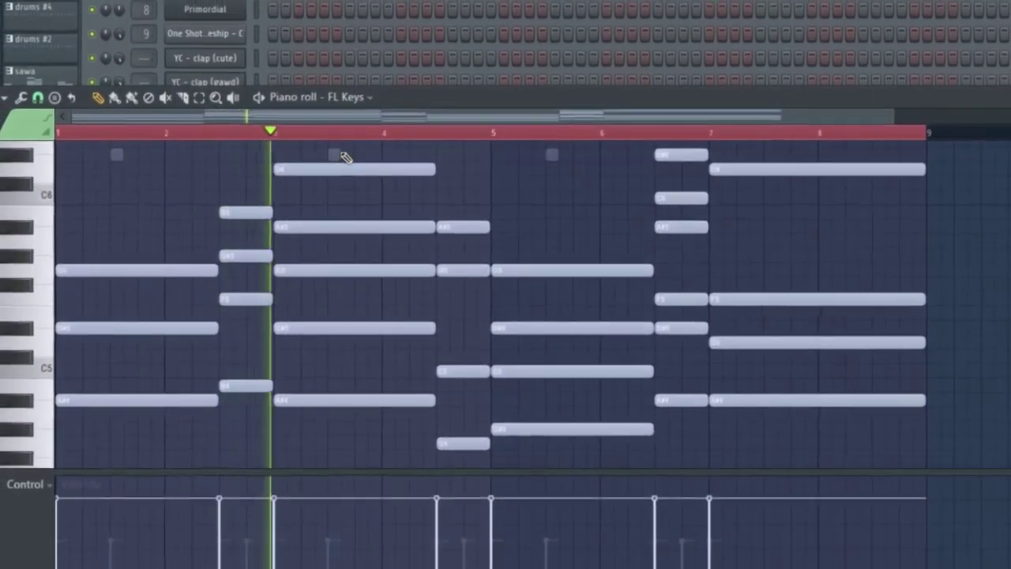
{"action": "right_click", "coordinate": [337, 154]}
{"action": "key", "text": "F5"}
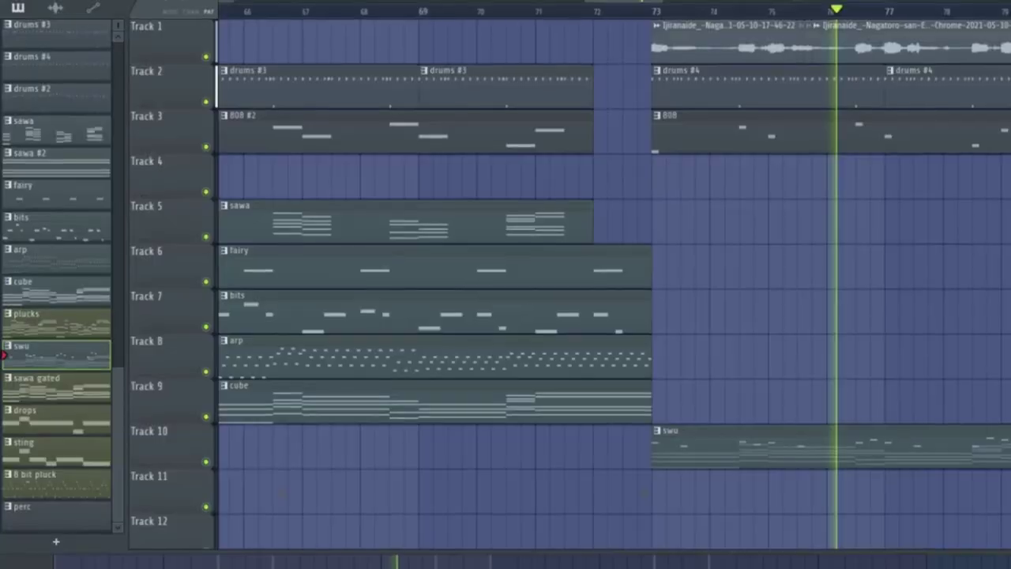
Open the drums #4 pattern on Track 2 and show the settings of its rim channel
{"action": "scroll", "coordinate": [655, 399], "scroll_direction": "down", "scroll_amount": 3}
{"action": "left_click_drag", "start_coordinate": [754, 362], "coordinate": [512, 442]}
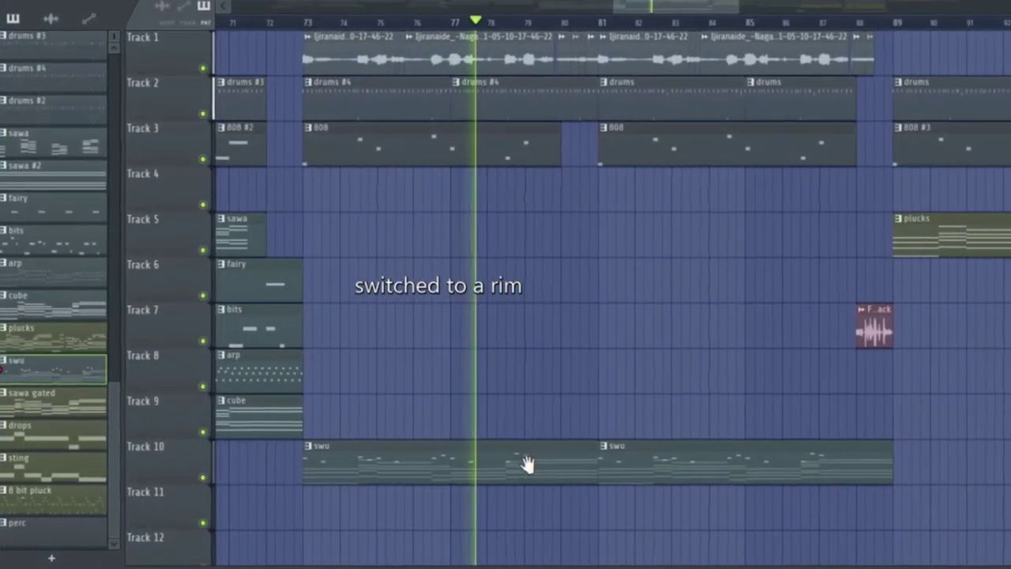
{"action": "double_click", "coordinate": [485, 95]}
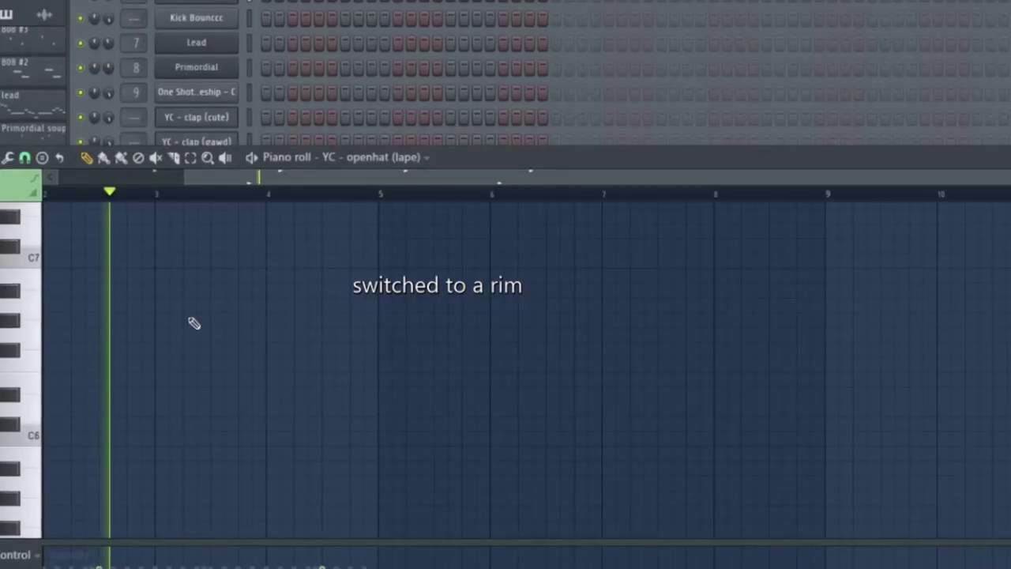
{"action": "key", "text": "F6"}
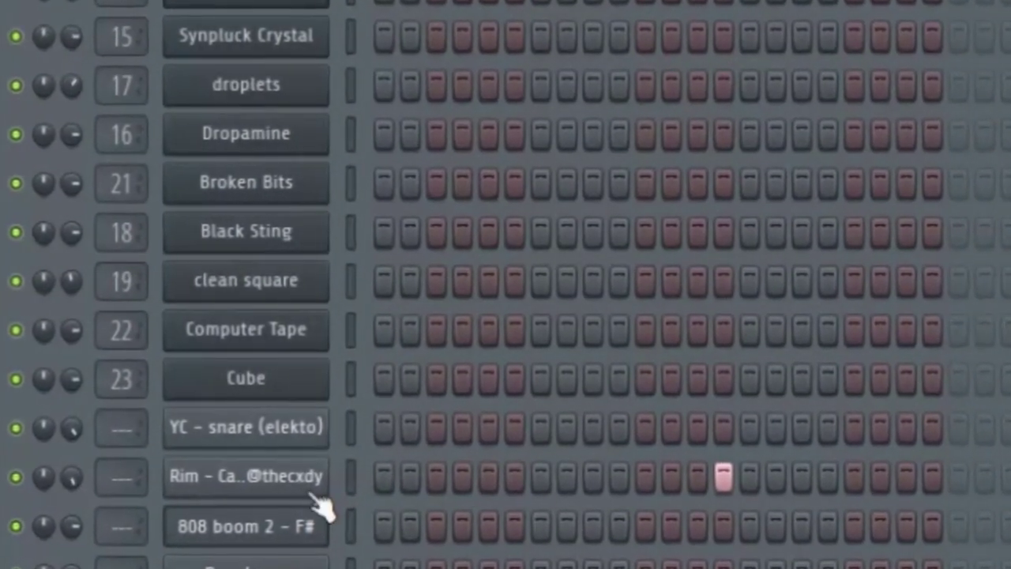
{"action": "left_click", "coordinate": [306, 484]}
{"action": "left_click", "coordinate": [132, 39]}
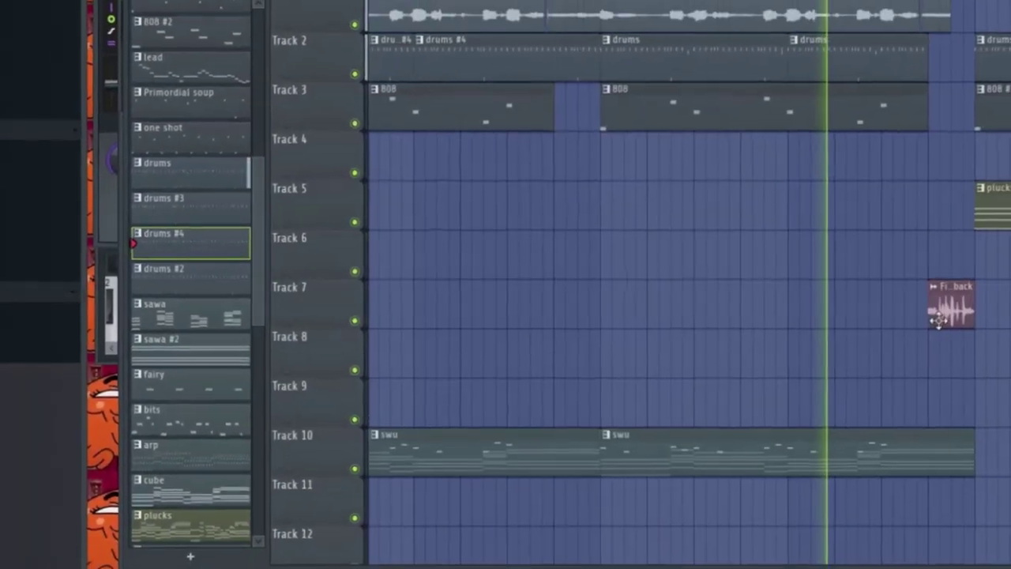
Follow the Fill laidback clip on Track 7 into the bar 89 section with the plucks pattern
{"action": "scroll", "coordinate": [921, 335], "scroll_direction": "up", "scroll_amount": 5}
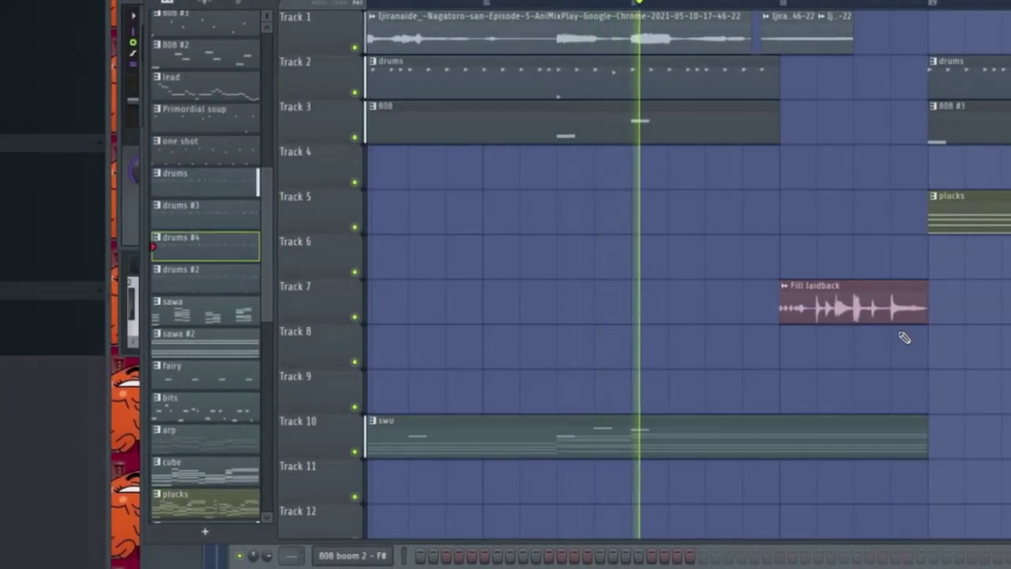
{"action": "left_click_drag", "start_coordinate": [899, 337], "coordinate": [716, 368]}
{"action": "scroll", "coordinate": [716, 368], "scroll_direction": "up", "scroll_amount": 2}
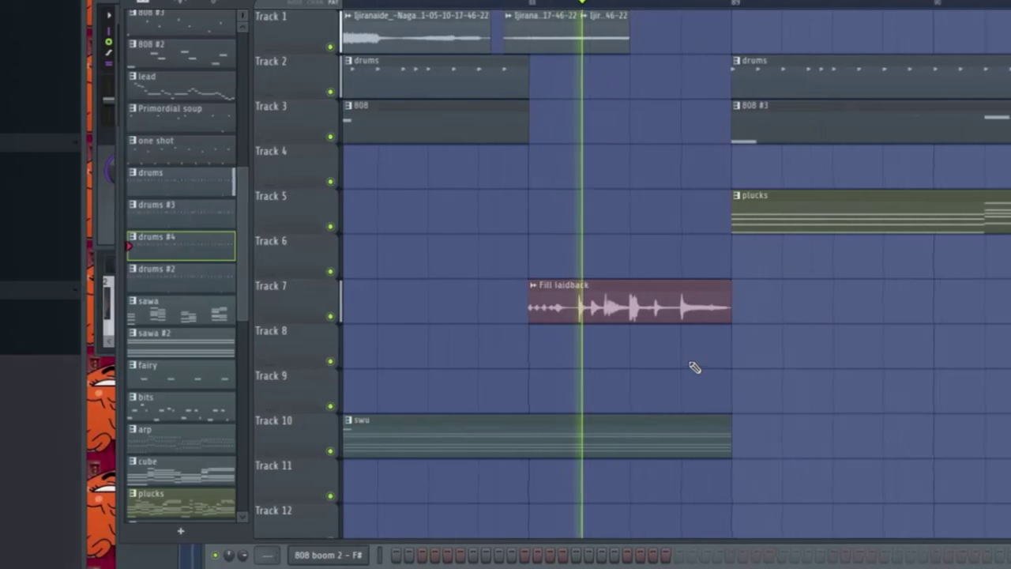
{"action": "left_click_drag", "start_coordinate": [660, 321], "coordinate": [515, 387]}
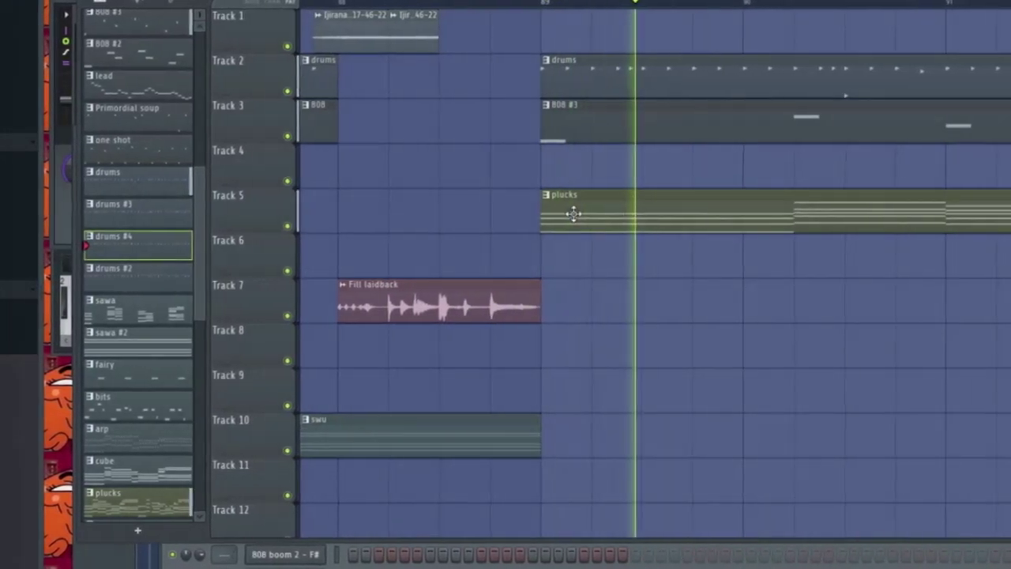
Follow the plucks pattern on Track 5 through the section that adds the drops pattern on Track 7 at bar 97
{"action": "left_click_drag", "start_coordinate": [609, 214], "coordinate": [527, 251]}
{"action": "scroll", "coordinate": [527, 251], "scroll_direction": "down", "scroll_amount": 3}
{"action": "scroll", "coordinate": [477, 250], "scroll_direction": "down", "scroll_amount": 3}
{"action": "left_click_drag", "start_coordinate": [684, 218], "coordinate": [531, 198]}
{"action": "left_click", "coordinate": [745, 3]}
{"action": "left_click_drag", "start_coordinate": [784, 204], "coordinate": [611, 314]}
{"action": "scroll", "coordinate": [718, 245], "scroll_direction": "up", "scroll_amount": 3}
{"action": "scroll", "coordinate": [612, 313], "scroll_direction": "down", "scroll_amount": 3}
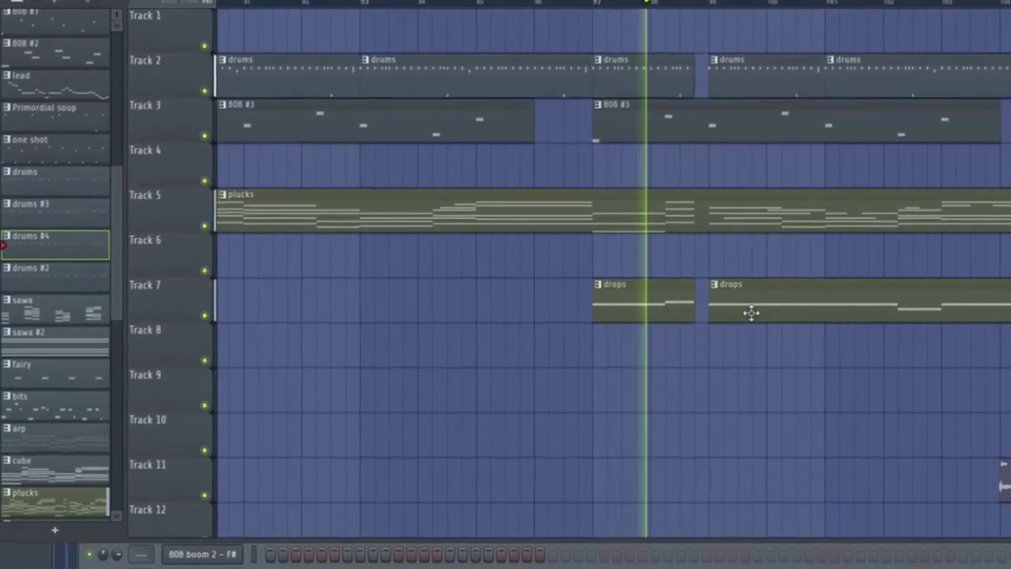
{"action": "left_click_drag", "start_coordinate": [781, 310], "coordinate": [530, 279]}
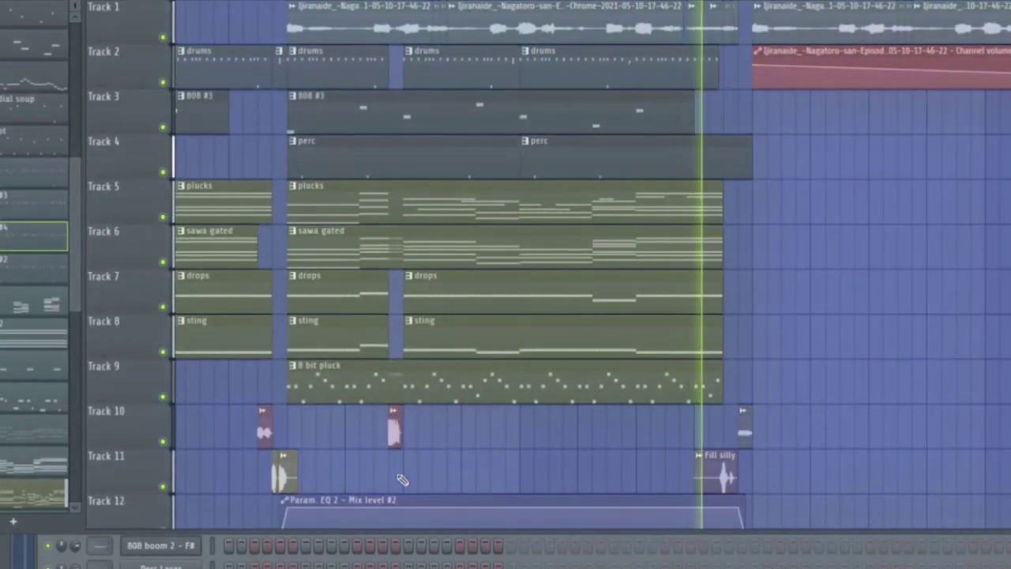
Follow the end of the last full section with the Fill silly clip on Track 11, and stop playback
{"action": "scroll", "coordinate": [762, 413], "scroll_direction": "up", "scroll_amount": 5}
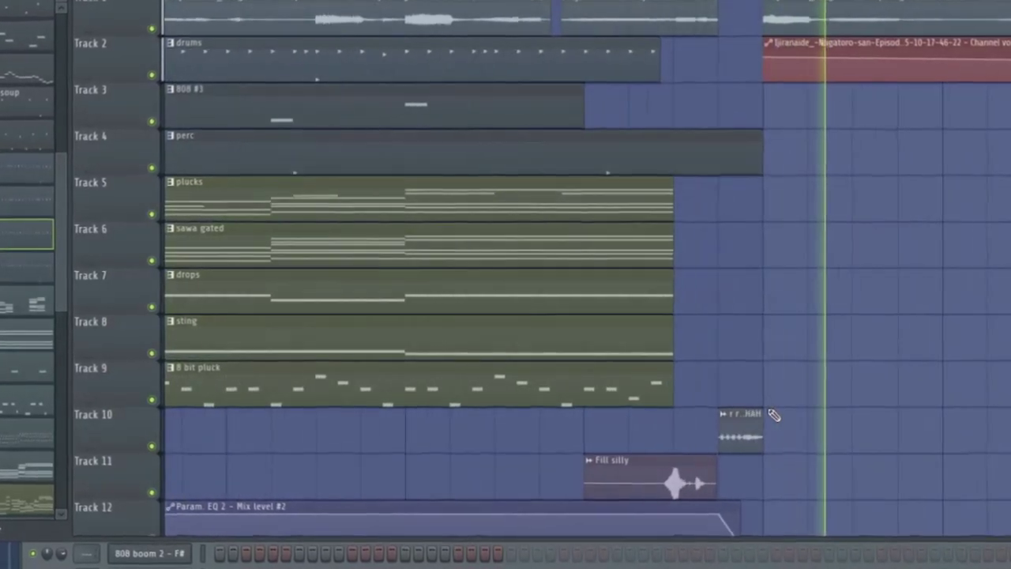
{"action": "scroll", "coordinate": [765, 413], "scroll_direction": "down", "scroll_amount": 4}
{"action": "key", "text": "space"}
Show the sample settings of the Glitch 6 140 audio clip, close them and resume playback
{"action": "double_click", "coordinate": [238, 456]}
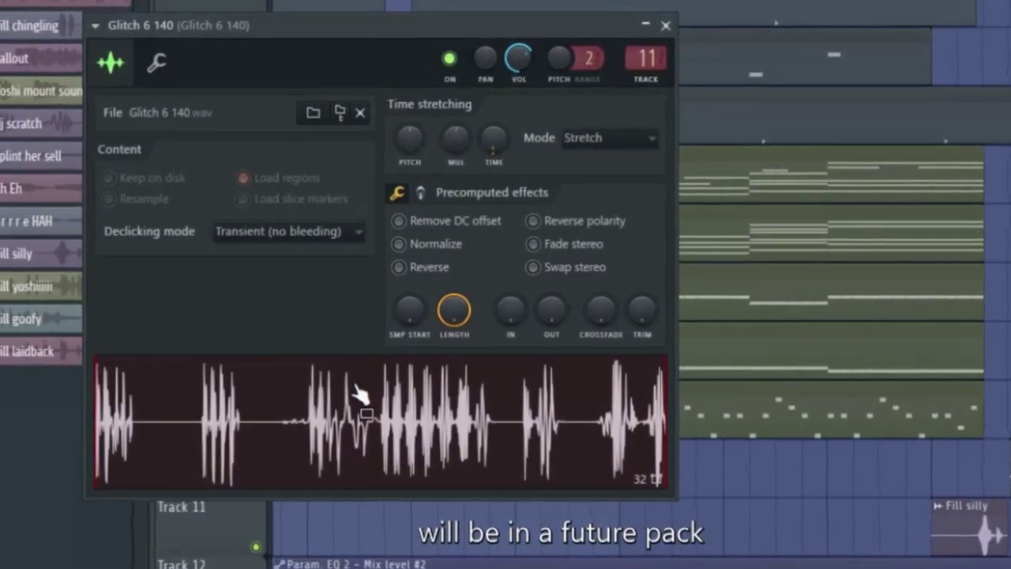
{"action": "key", "text": "Escape"}
{"action": "key", "text": "space"}
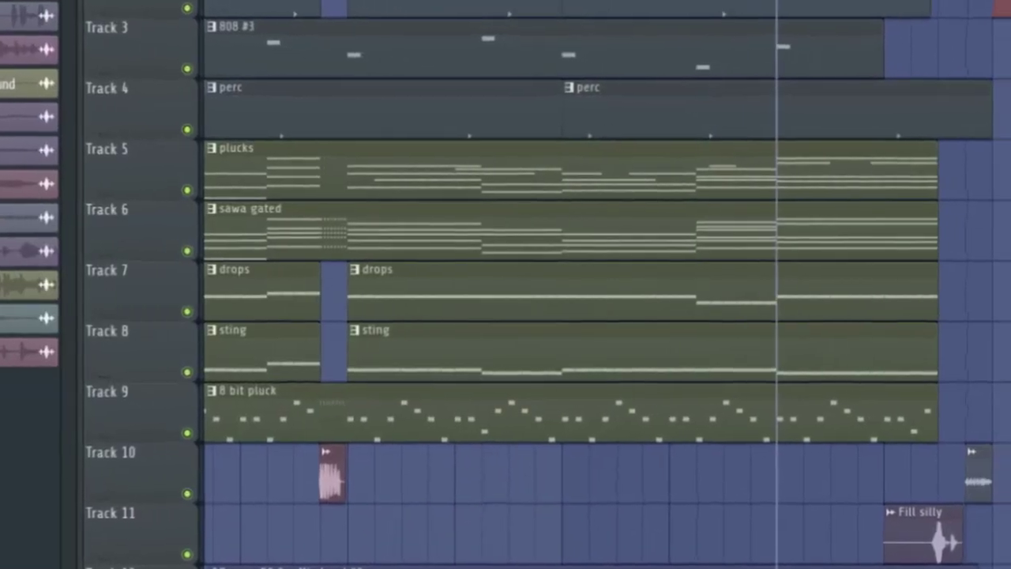
Follow the playback through the r r r r e HAH clip on Track 10 to the end of the patterns
{"action": "scroll", "coordinate": [440, 332], "scroll_direction": "right", "scroll_amount": 3}
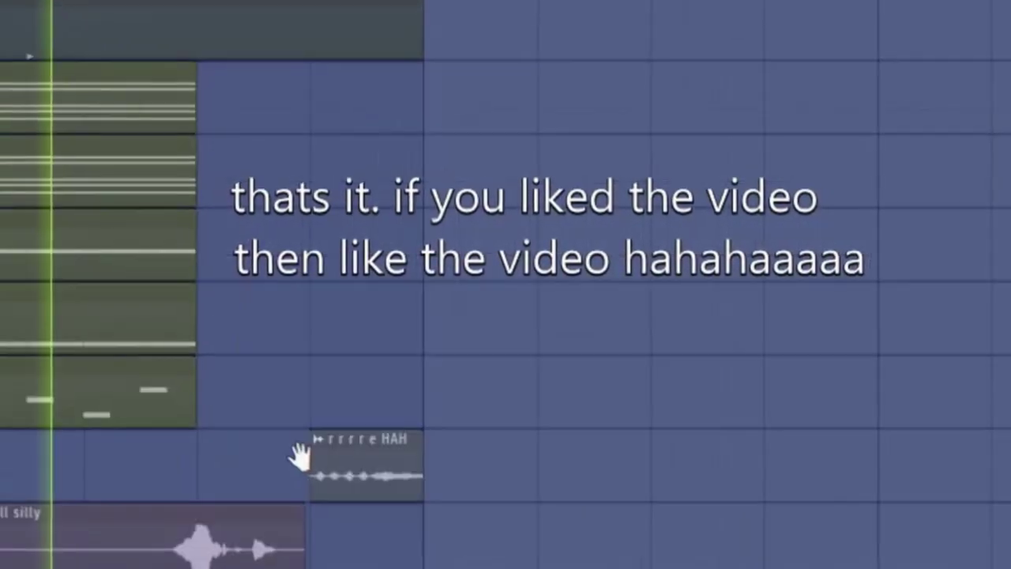
{"action": "left_click_drag", "start_coordinate": [292, 381], "coordinate": [214, 525]}
{"action": "scroll", "coordinate": [227, 521], "scroll_direction": "down", "scroll_amount": 3}
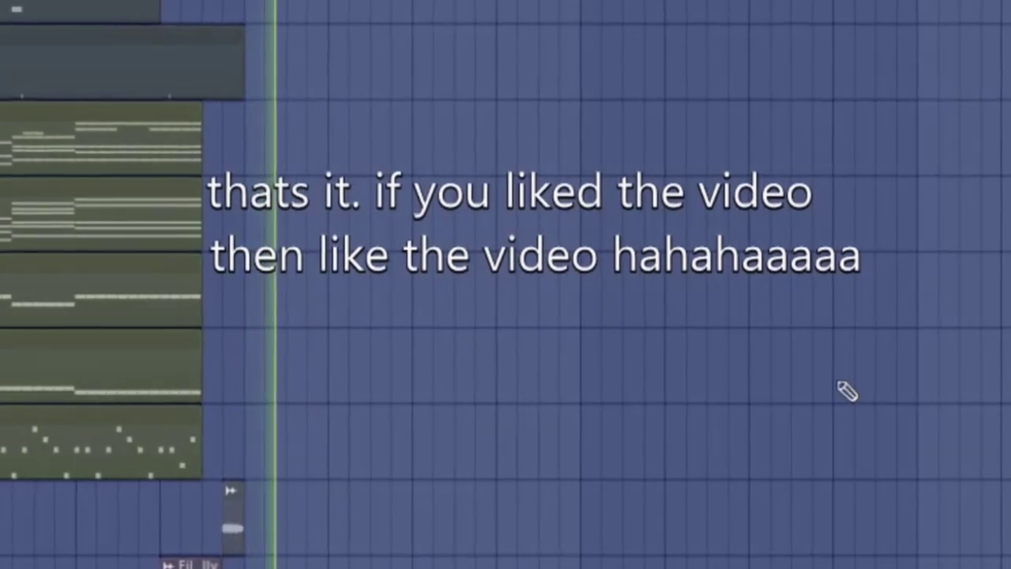